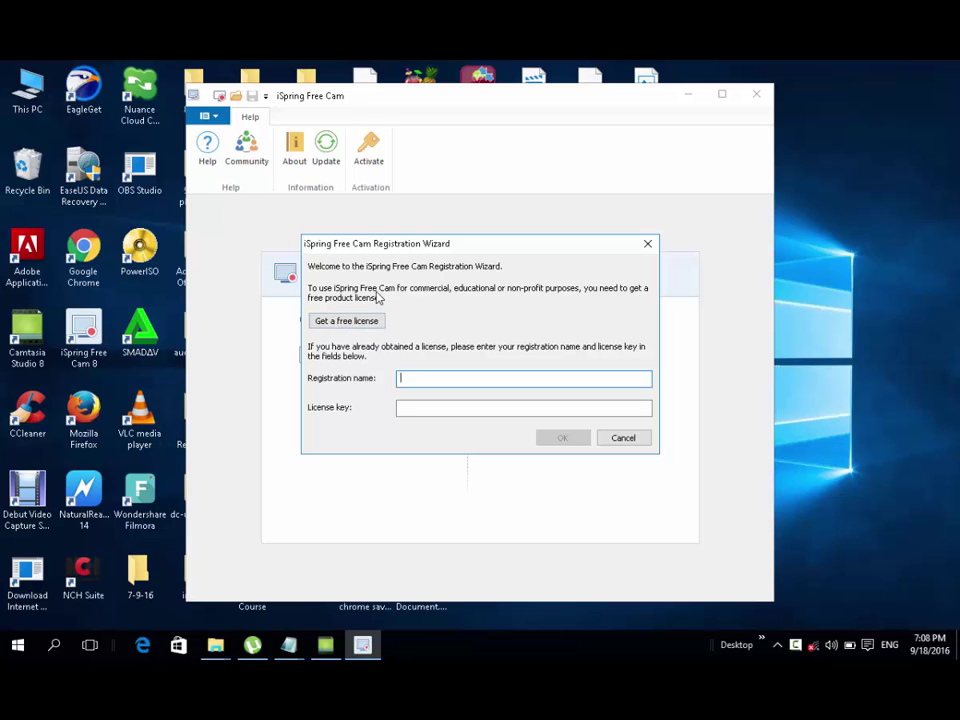
Dismiss the registration wizard and begin setting up a new screen recording
{"action": "left_click", "coordinate": [615, 441]}
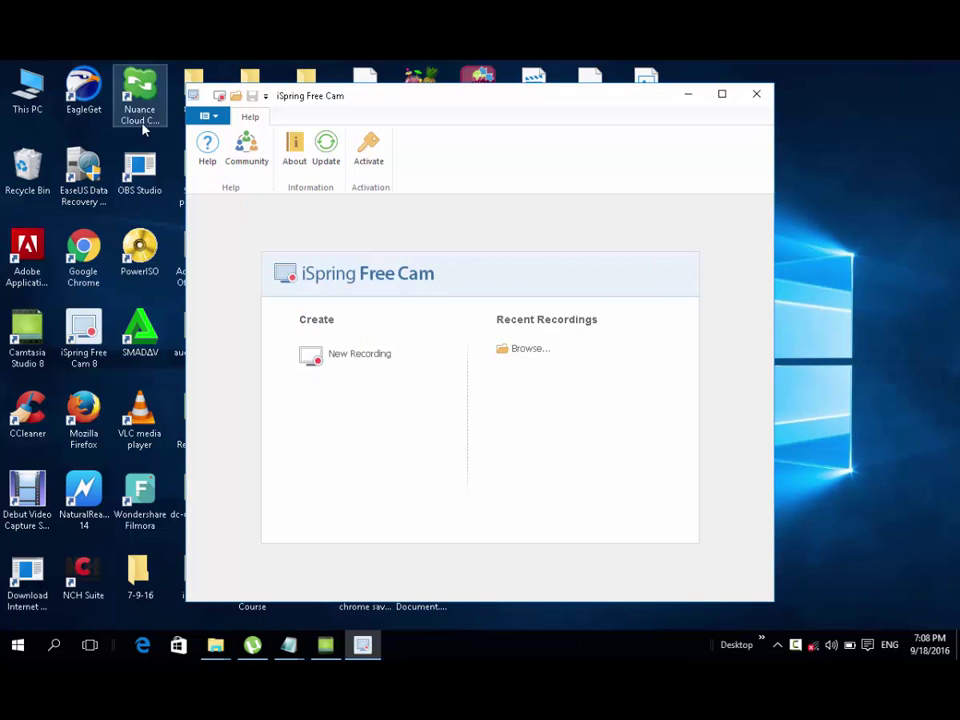
{"action": "left_click", "coordinate": [340, 358]}
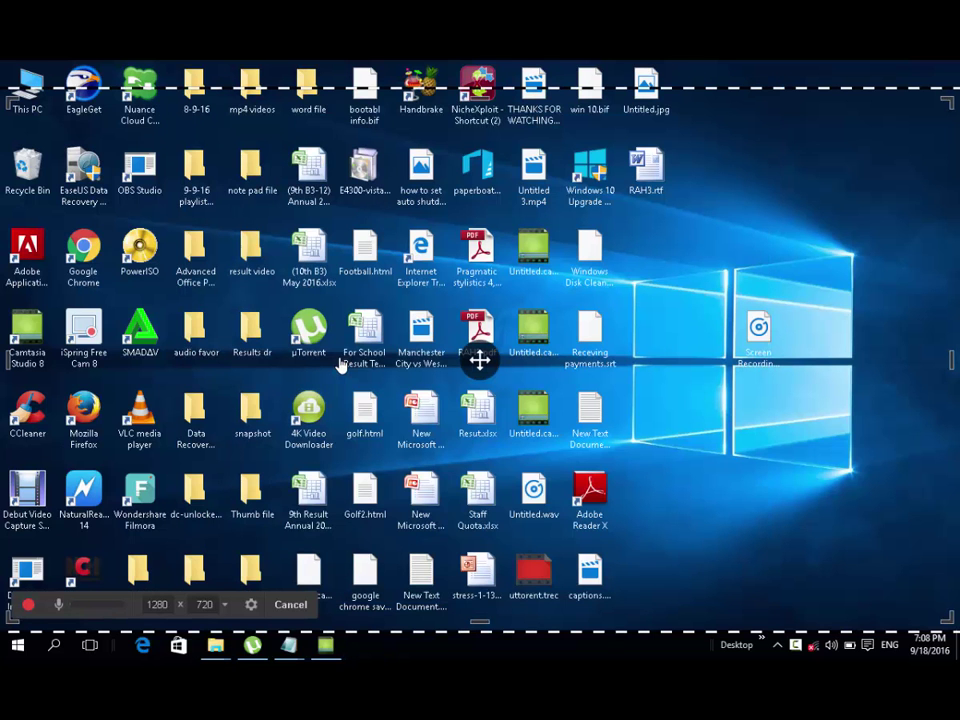
{"action": "left_click", "coordinate": [59, 606]}
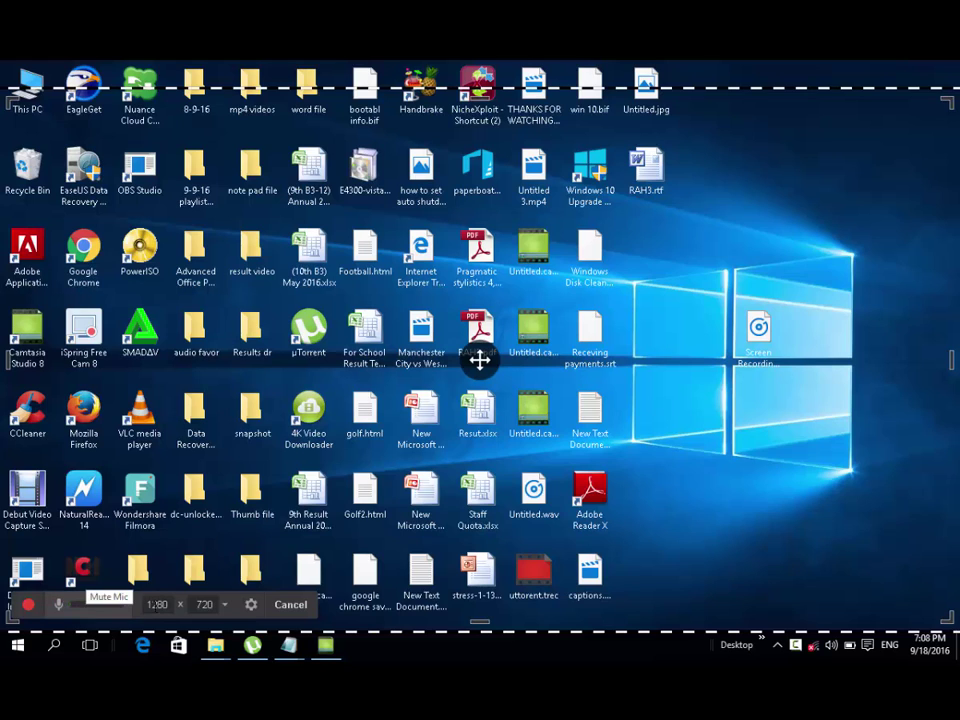
Try the Video 16:9 720p, Video 4:3 720p and Fullscreen presets for the recording area
{"action": "left_click", "coordinate": [225, 606]}
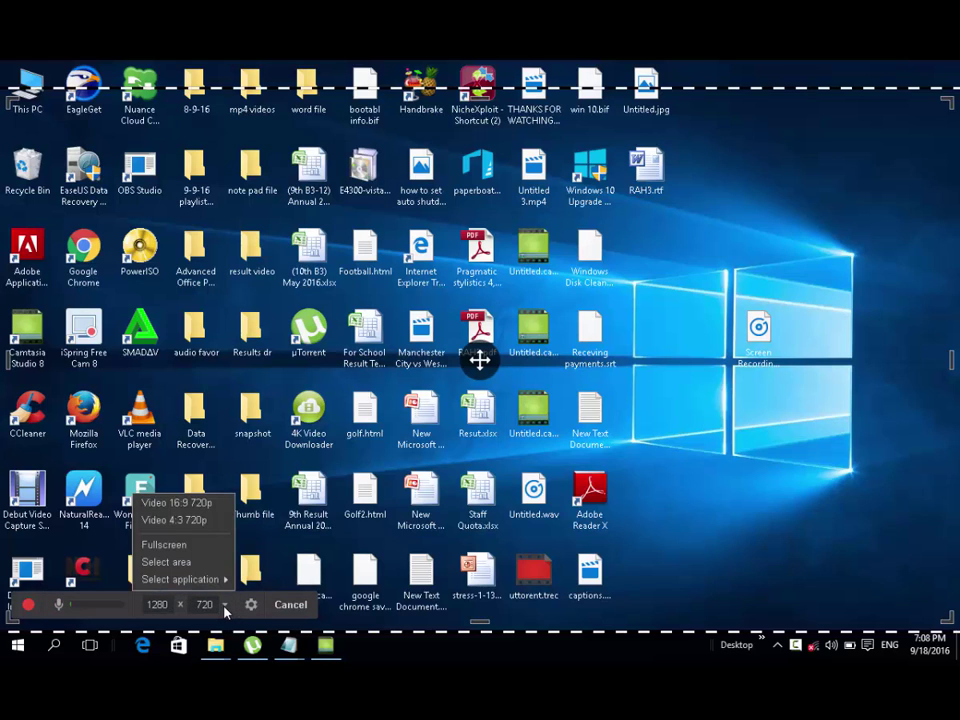
{"action": "left_click", "coordinate": [178, 516]}
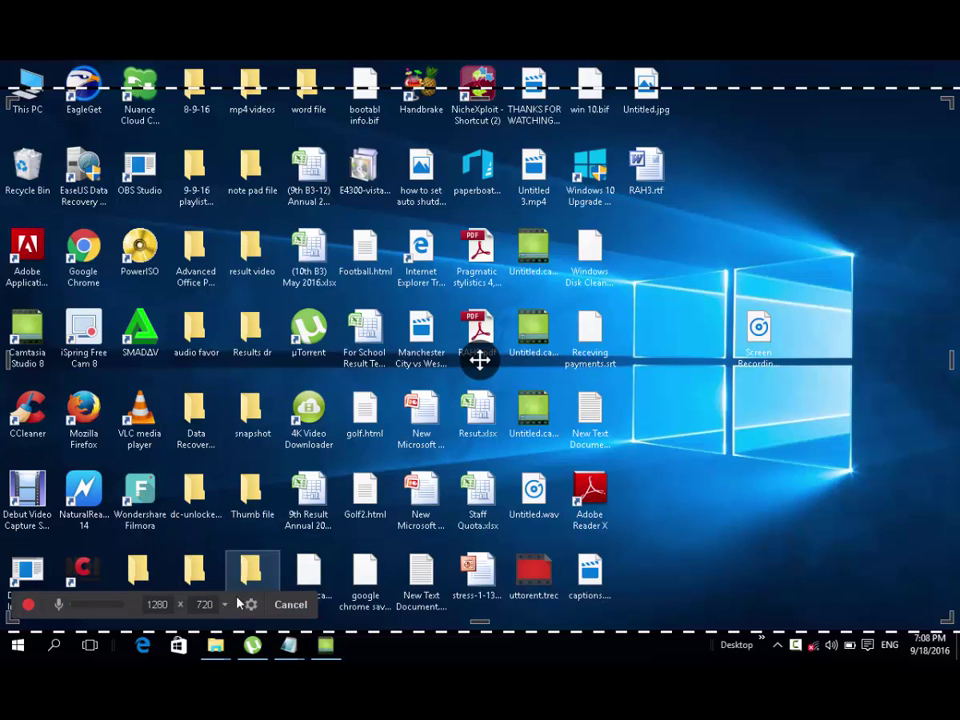
{"action": "left_click", "coordinate": [226, 604]}
{"action": "left_click", "coordinate": [202, 520]}
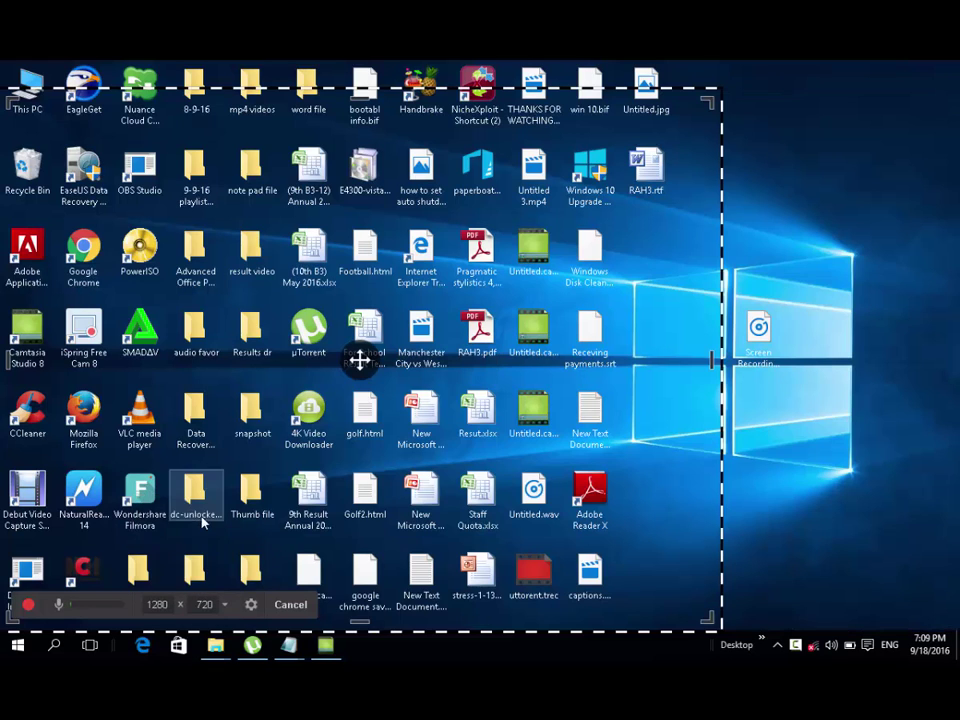
{"action": "left_click", "coordinate": [223, 605]}
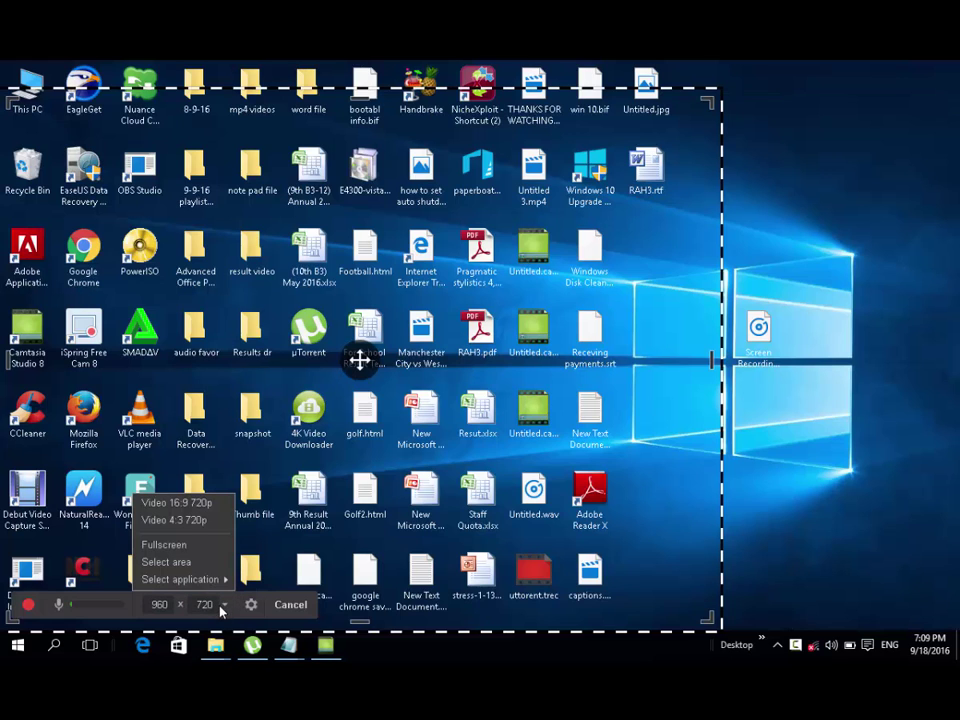
{"action": "left_click", "coordinate": [190, 550]}
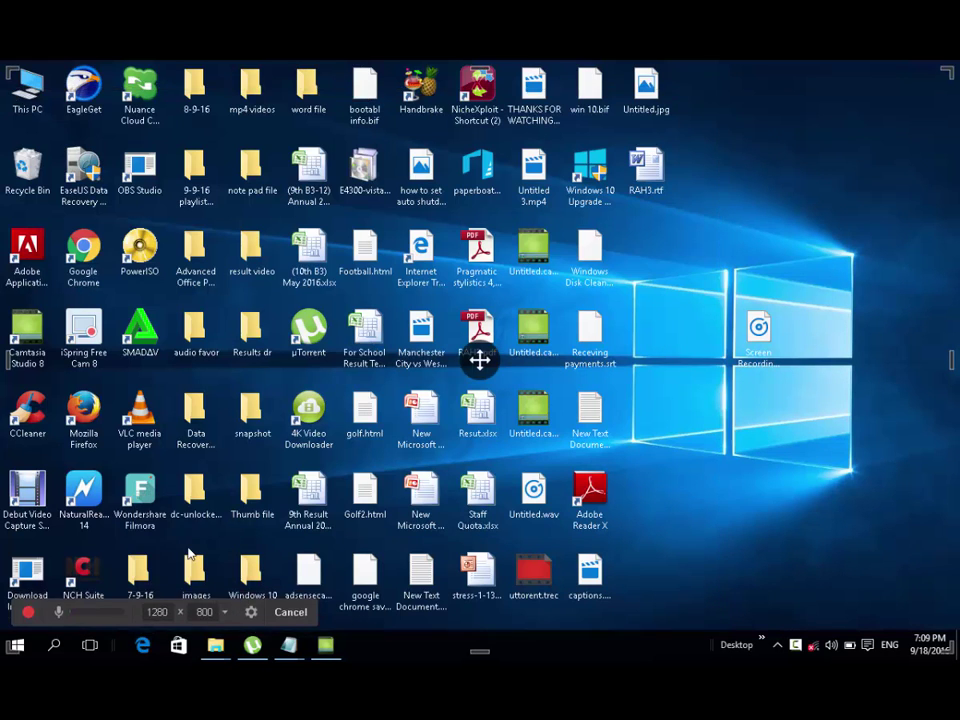
Set the recording area to the Camtasia Studio application window and minimize that window
{"action": "left_click", "coordinate": [223, 611]}
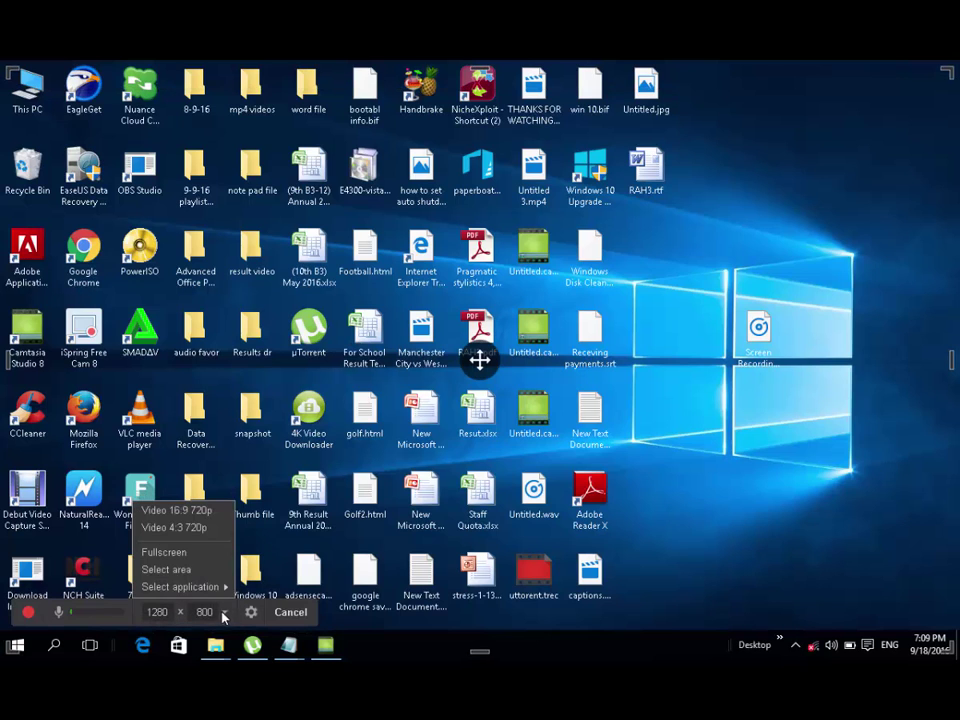
{"action": "mouse_move", "coordinate": [212, 588]}
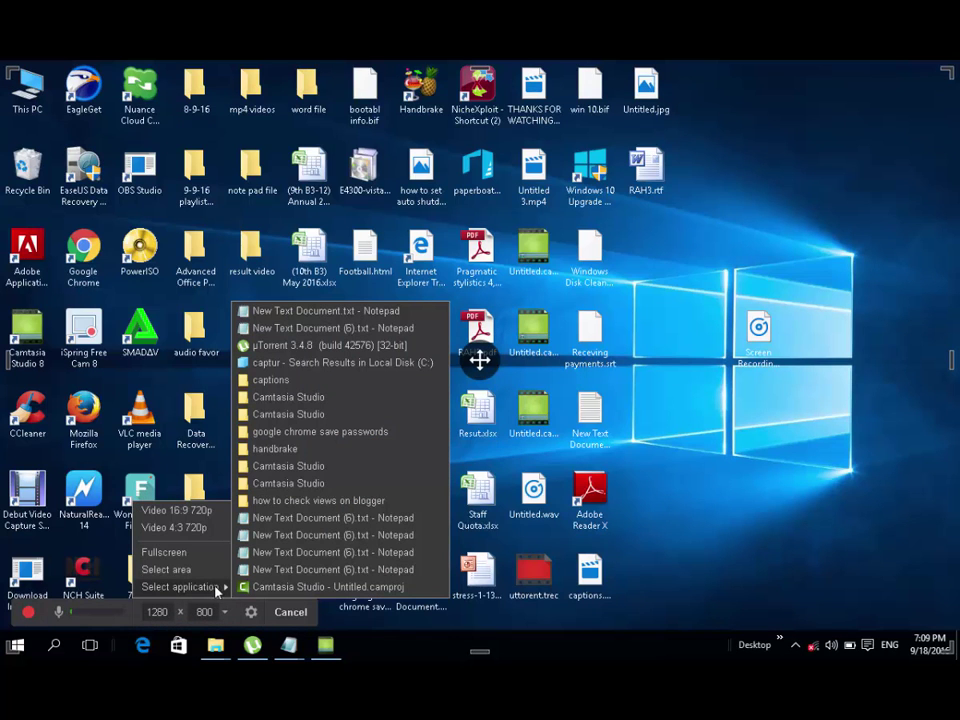
{"action": "left_click", "coordinate": [302, 588]}
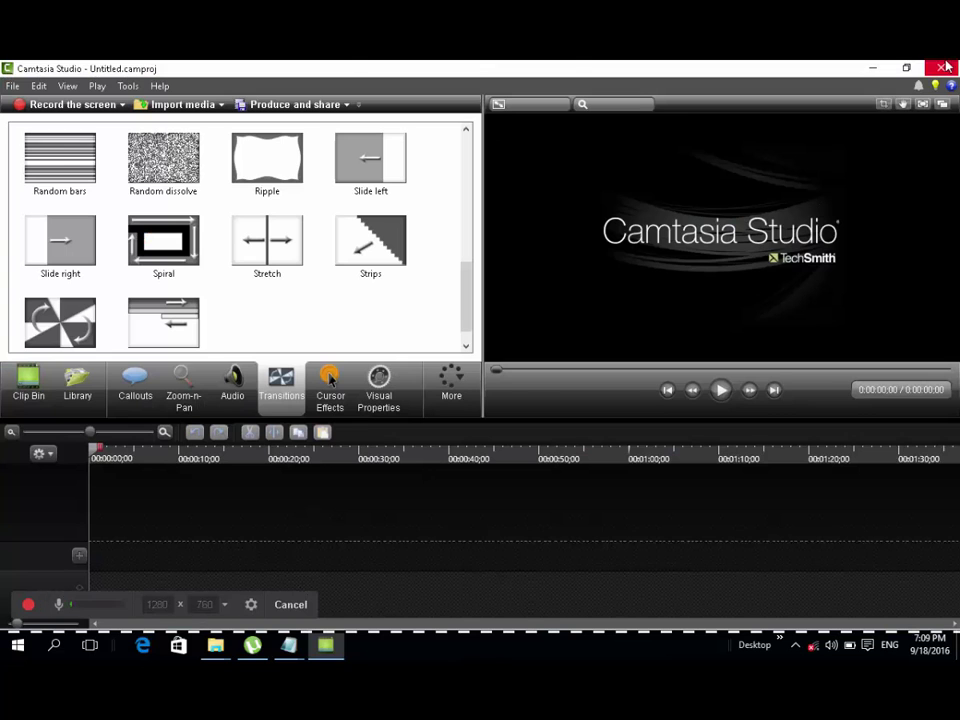
{"action": "left_click", "coordinate": [872, 68]}
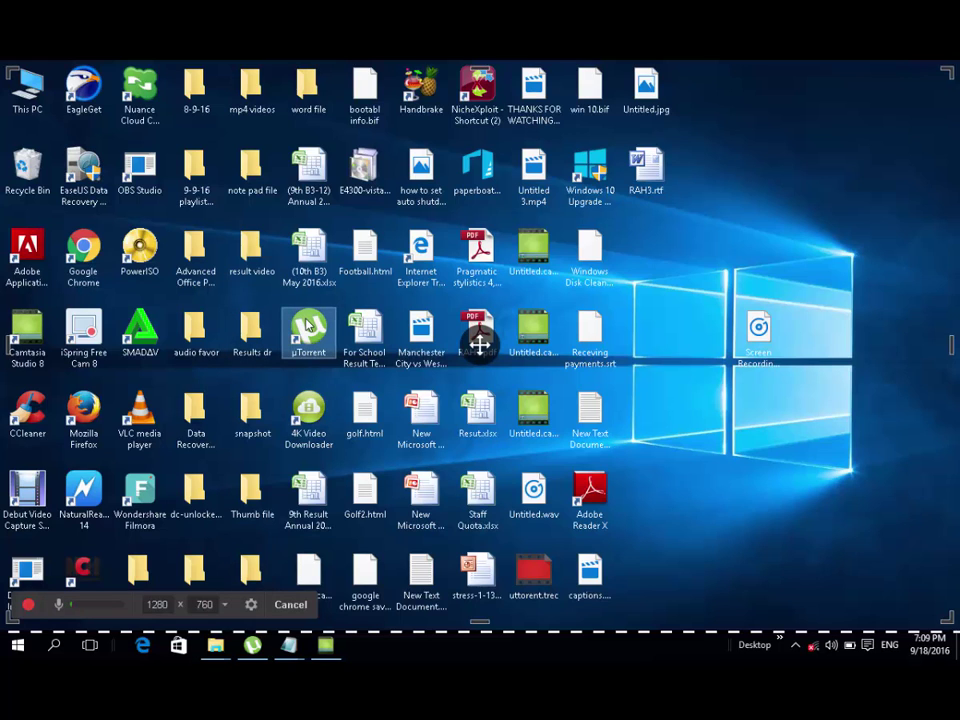
Launch µTorrent and fit the recording area to its application window, leaving the window minimized
{"action": "double_click", "coordinate": [308, 323]}
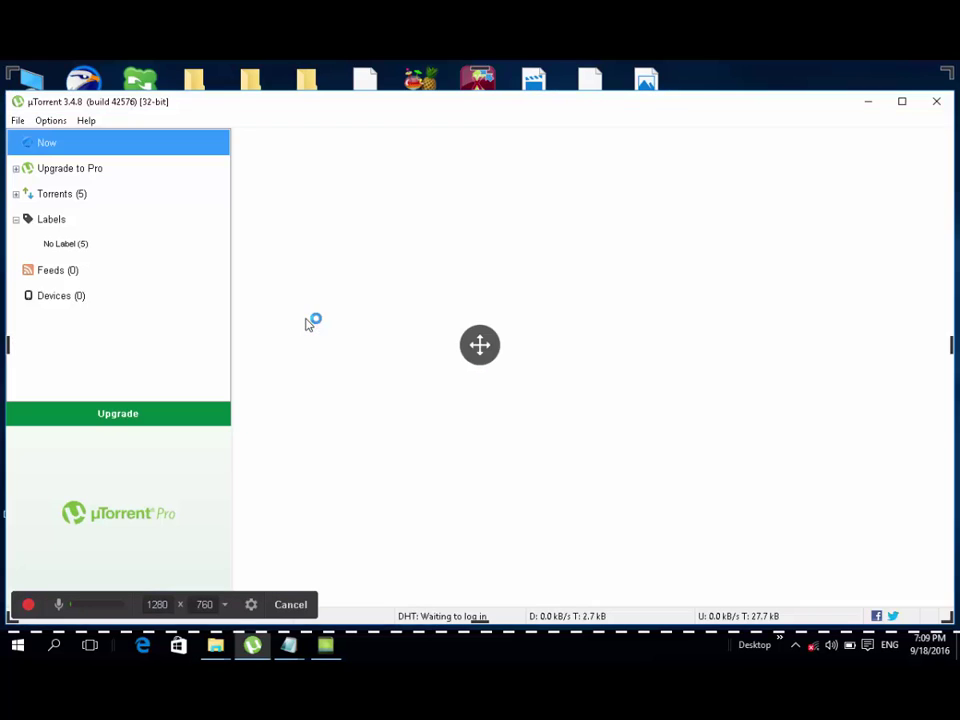
{"action": "left_click", "coordinate": [868, 103]}
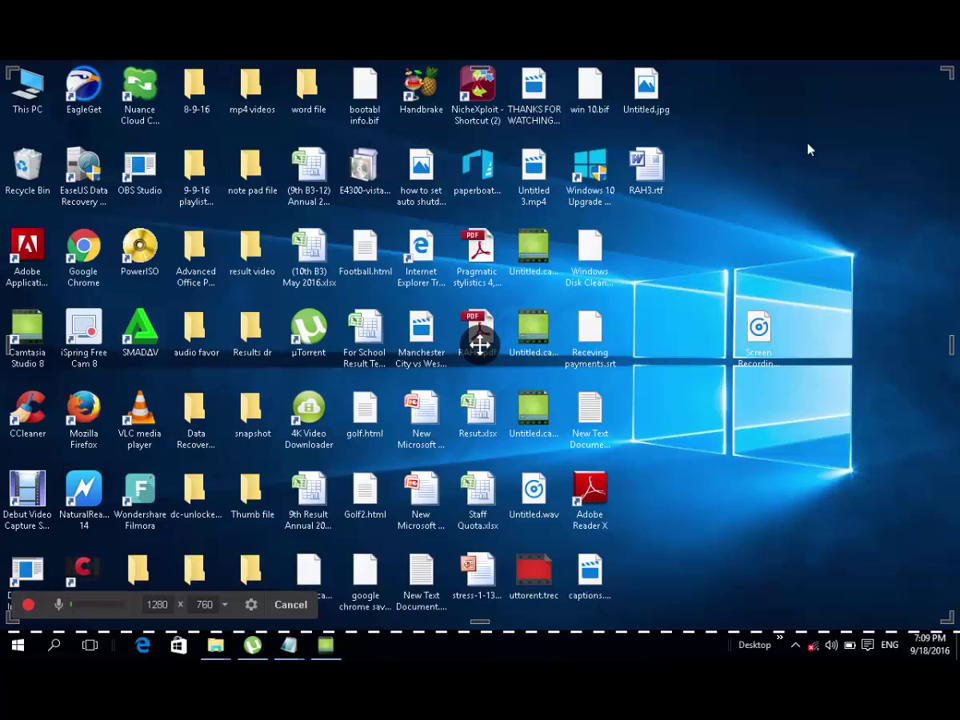
{"action": "left_click", "coordinate": [223, 605]}
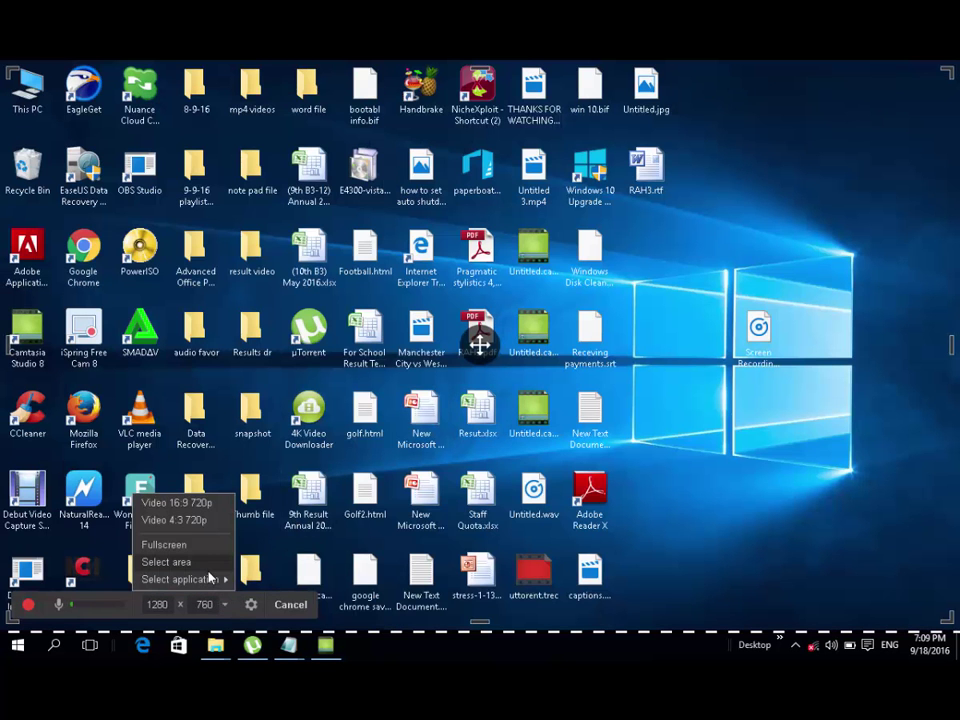
{"action": "mouse_move", "coordinate": [210, 580]}
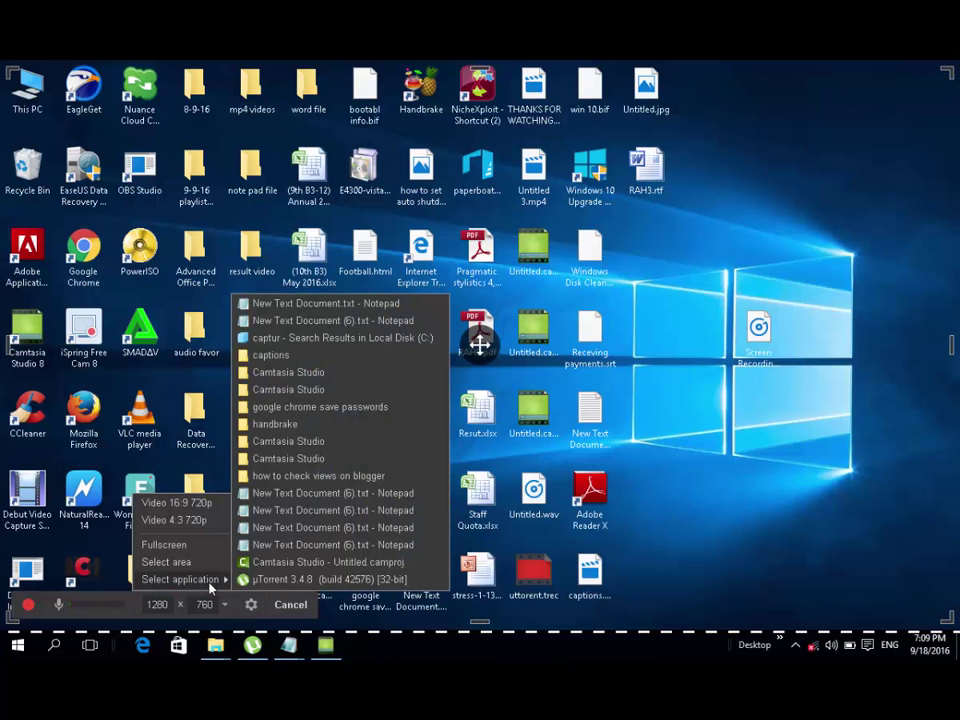
{"action": "left_click", "coordinate": [288, 580]}
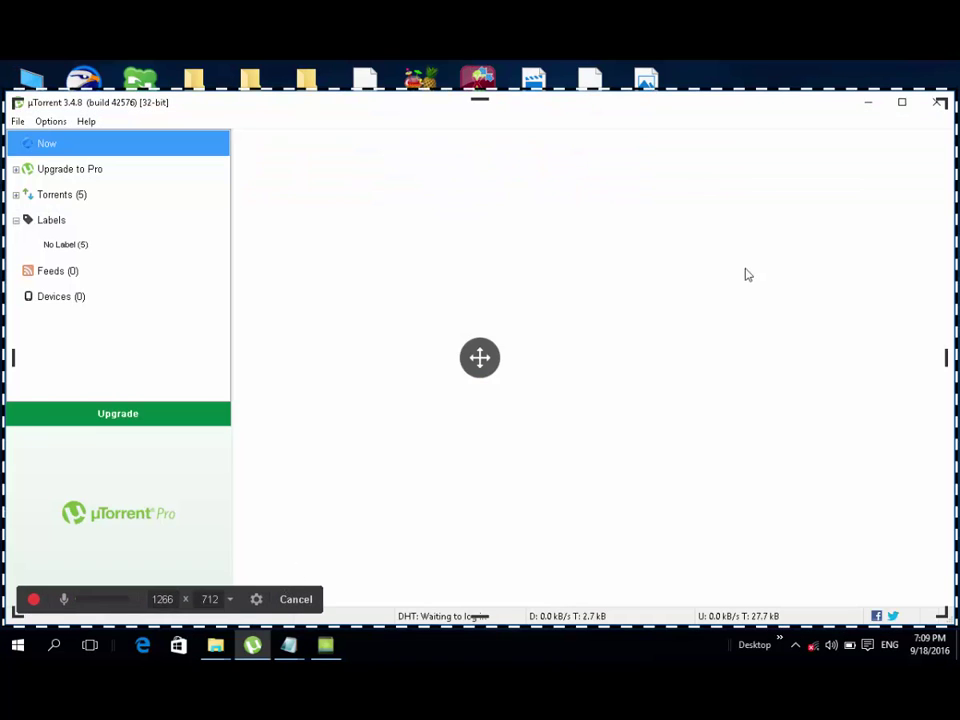
{"action": "left_click", "coordinate": [866, 107]}
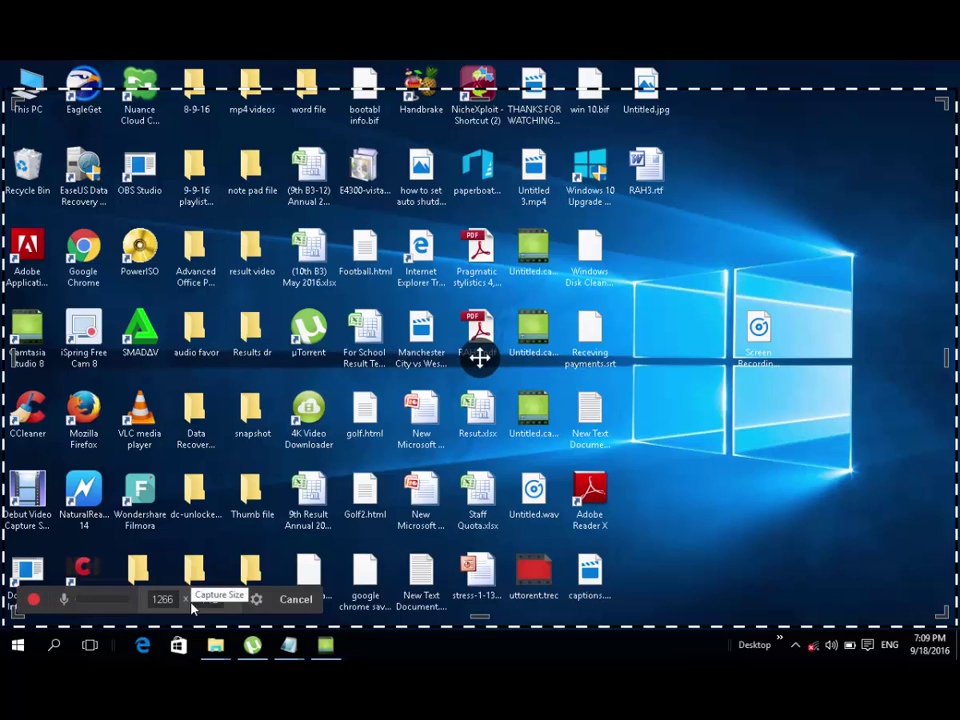
Open the recording settings and review the shortcuts for pausing, stopping and discarding a recording
{"action": "left_click", "coordinate": [258, 600]}
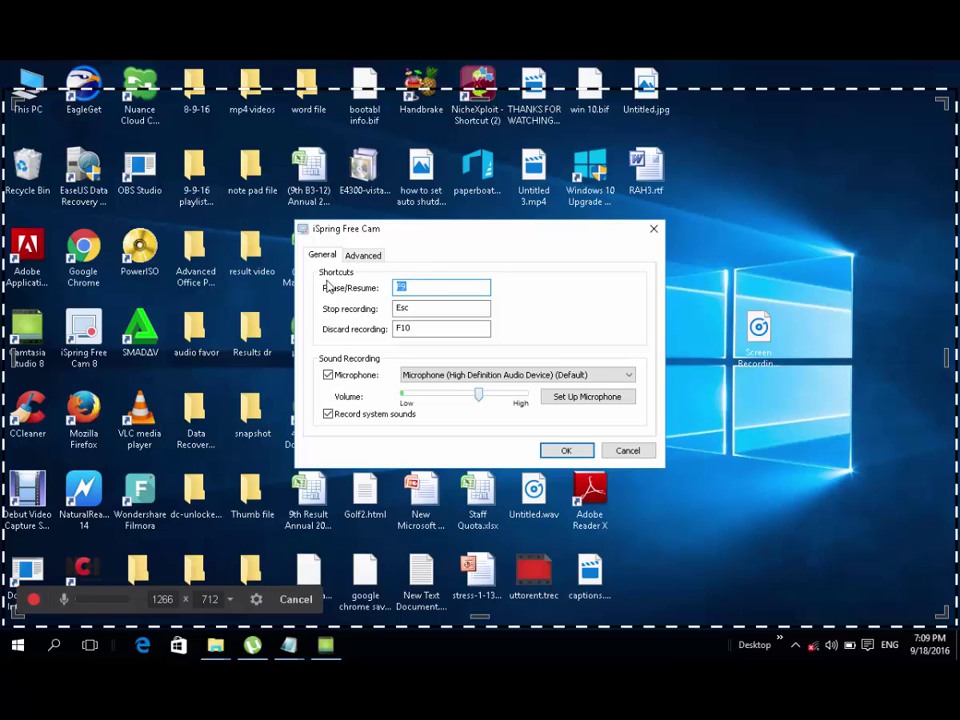
{"action": "left_click", "coordinate": [439, 312]}
{"action": "left_click", "coordinate": [426, 332]}
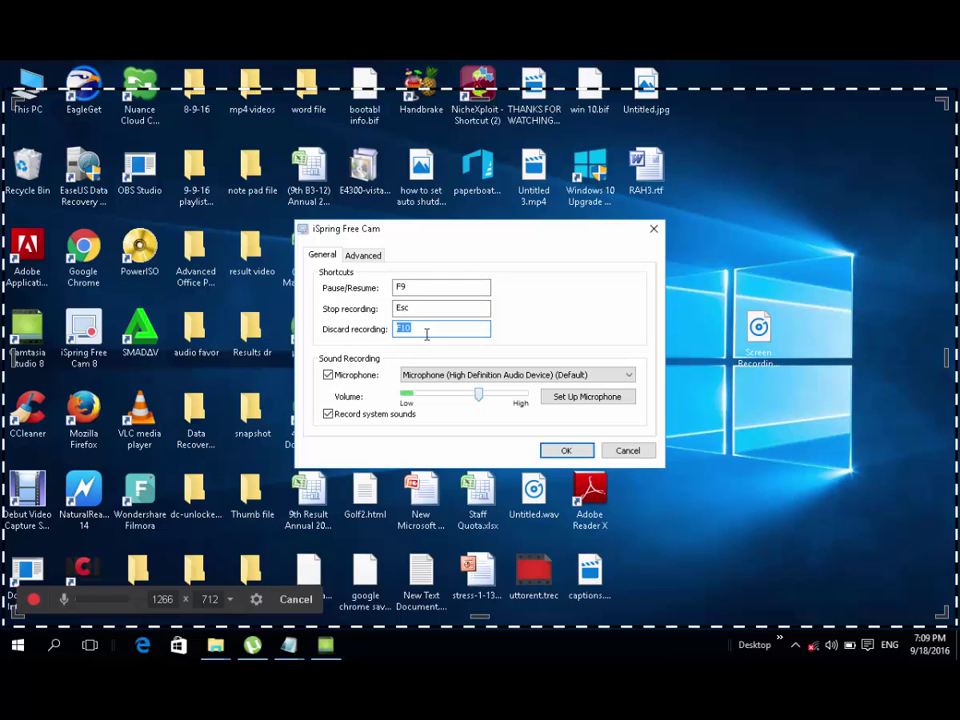
Turn off recording of system sounds and keep the default High Definition Audio Device microphone enabled for sound recording
{"action": "left_click", "coordinate": [367, 418]}
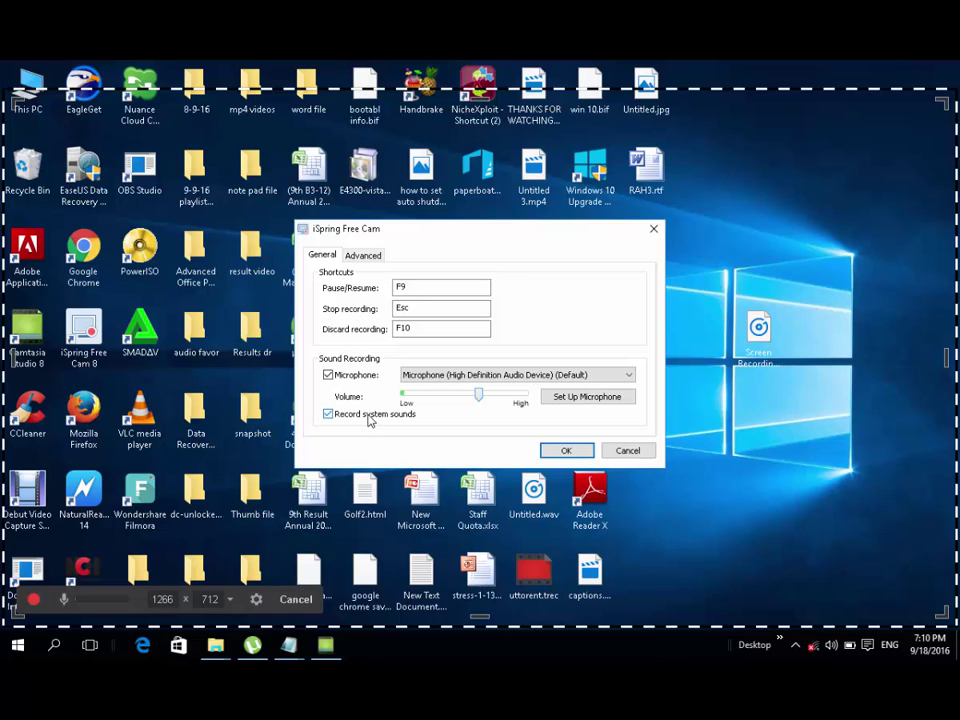
{"action": "left_click", "coordinate": [350, 375]}
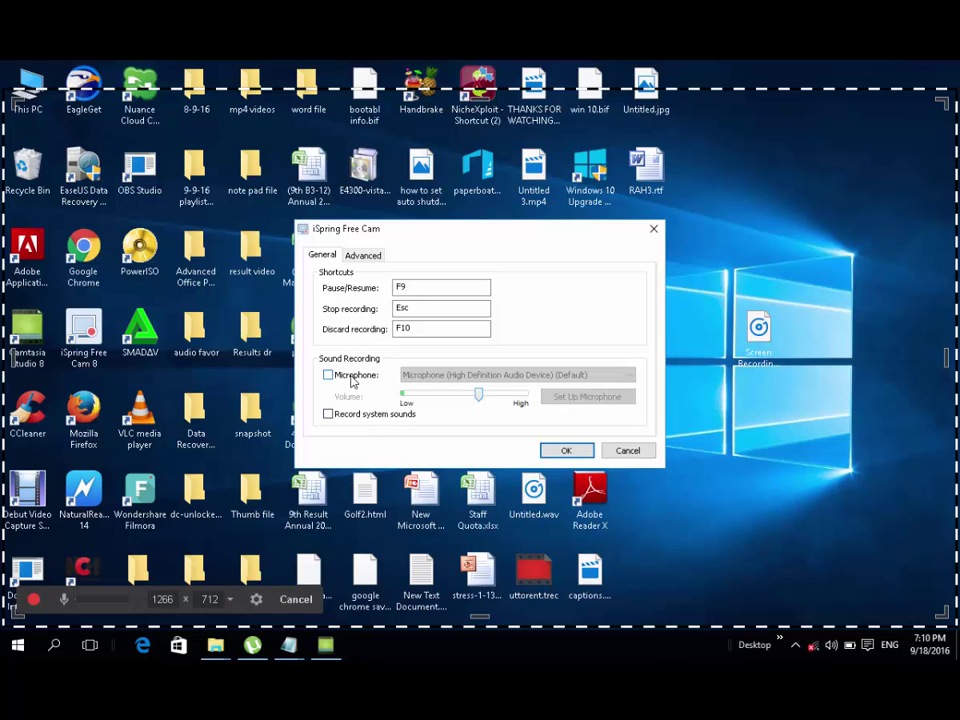
{"action": "left_click", "coordinate": [350, 375]}
{"action": "left_click", "coordinate": [553, 395]}
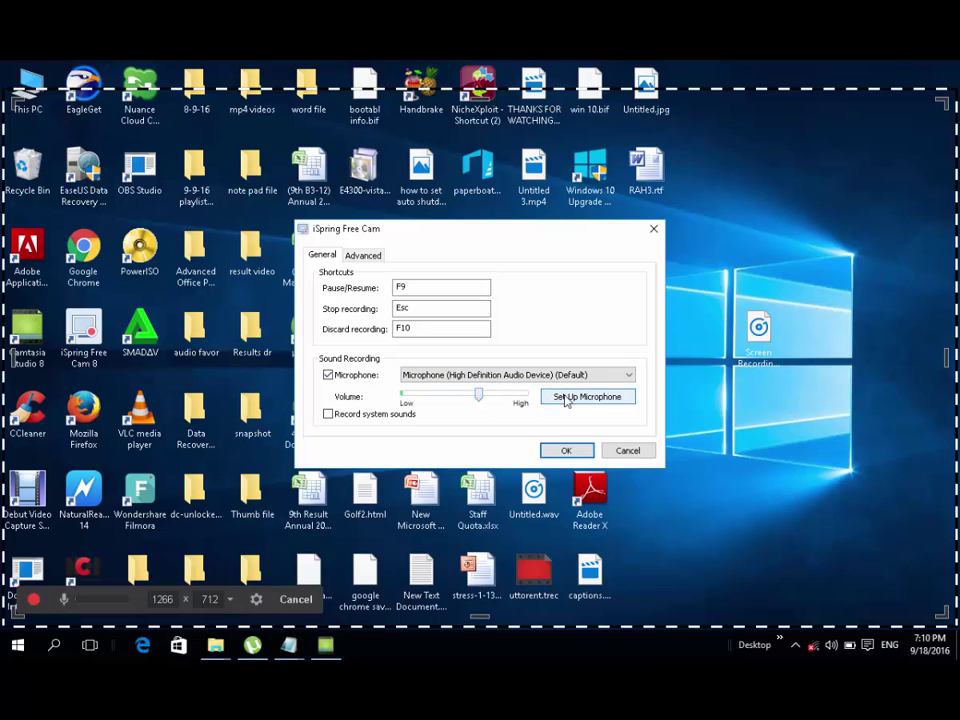
{"action": "left_click", "coordinate": [569, 376]}
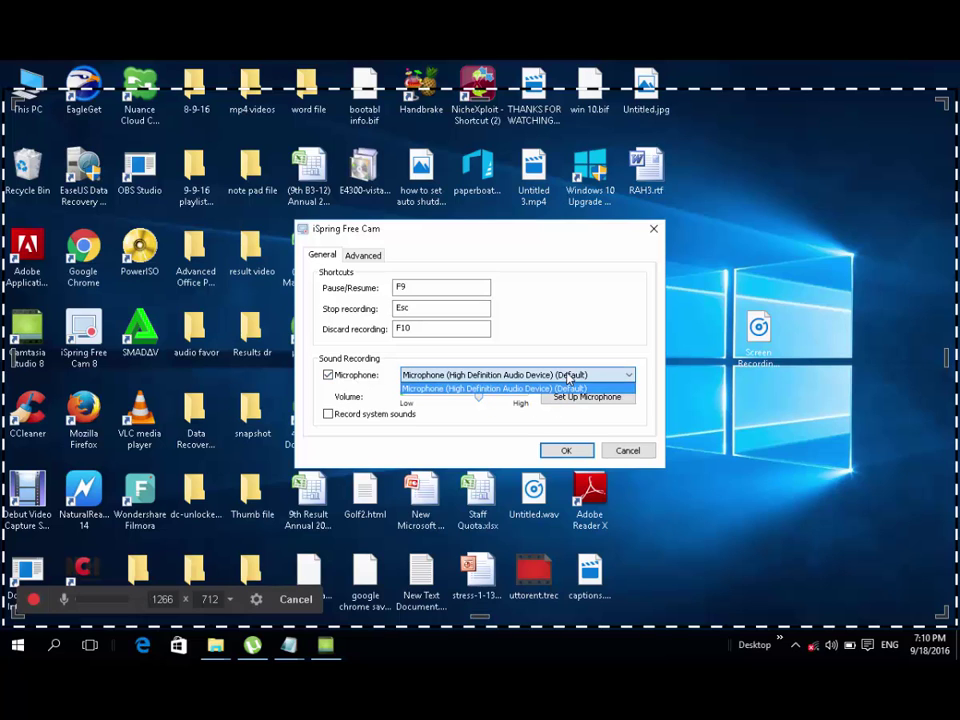
{"action": "left_click", "coordinate": [567, 382]}
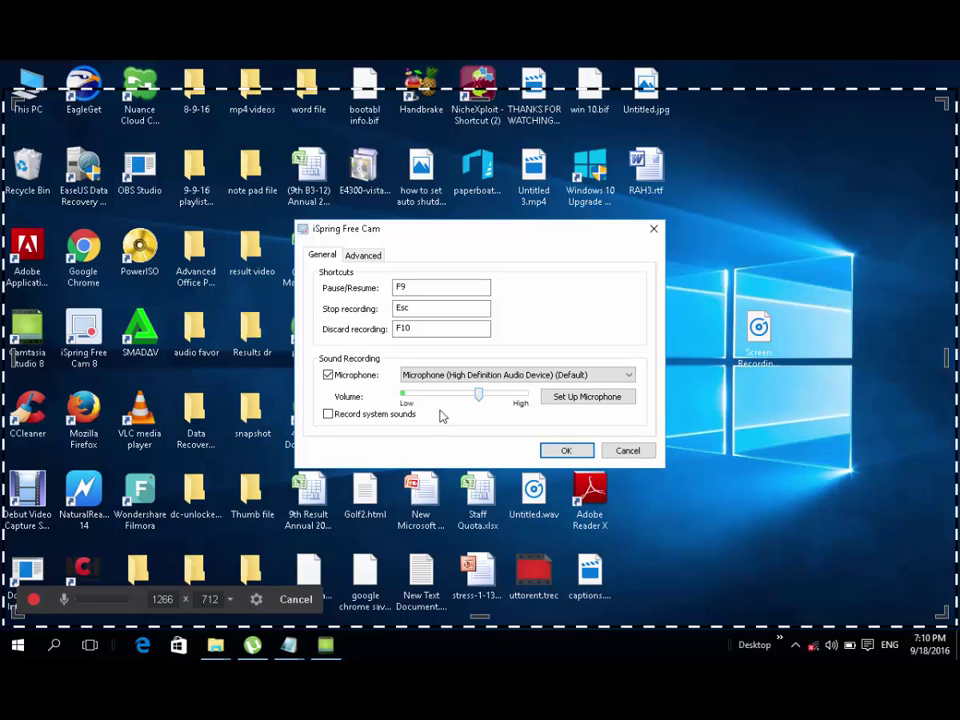
Review the advanced window and mouse cursor options, and close the recording settings without saving
{"action": "left_click", "coordinate": [362, 255]}
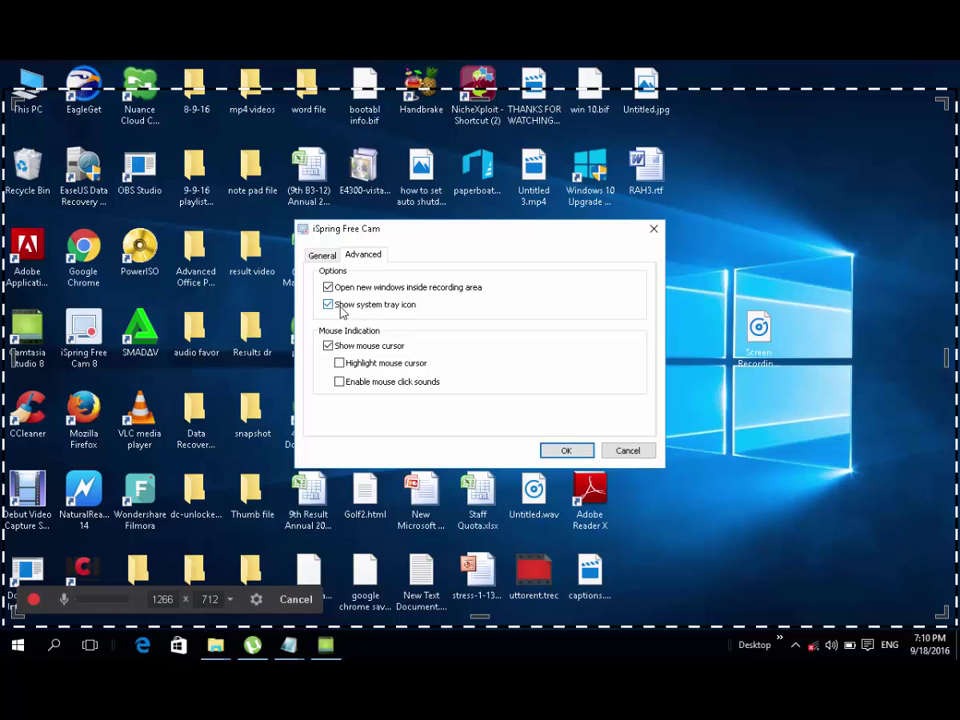
{"action": "left_click", "coordinate": [321, 255]}
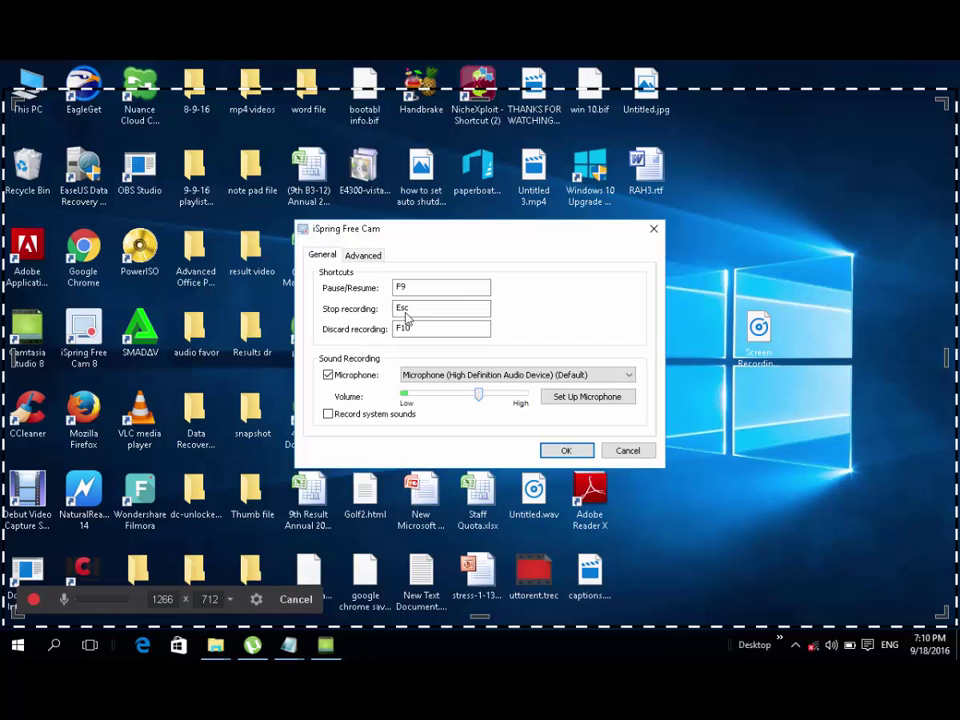
{"action": "left_click", "coordinate": [627, 450]}
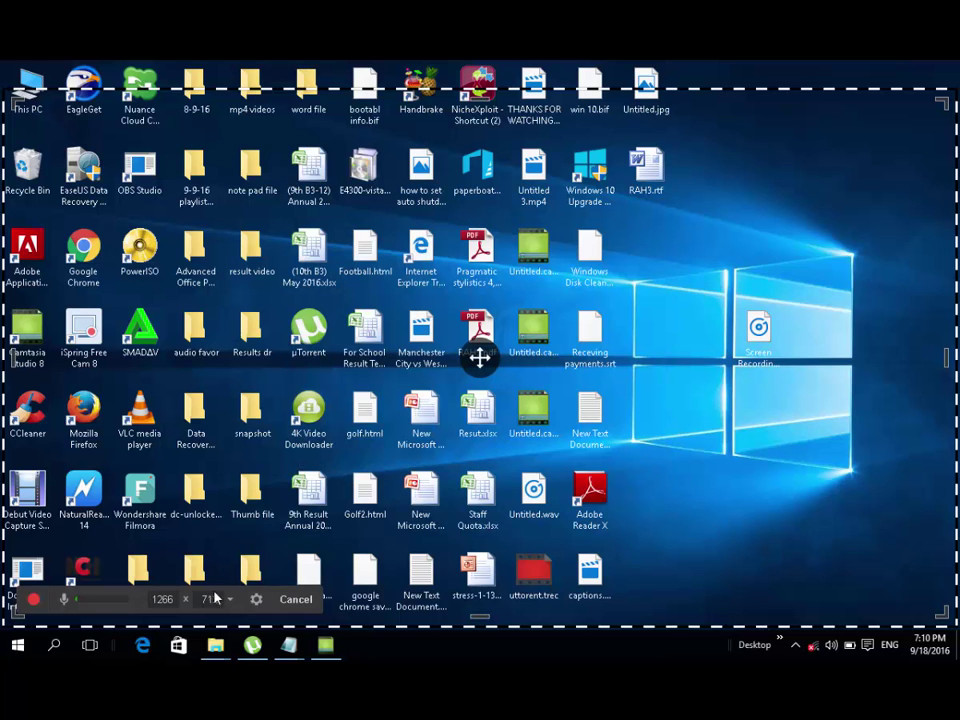
Start recording the selected area, and discard the take with Retake to start over
{"action": "left_click", "coordinate": [36, 600]}
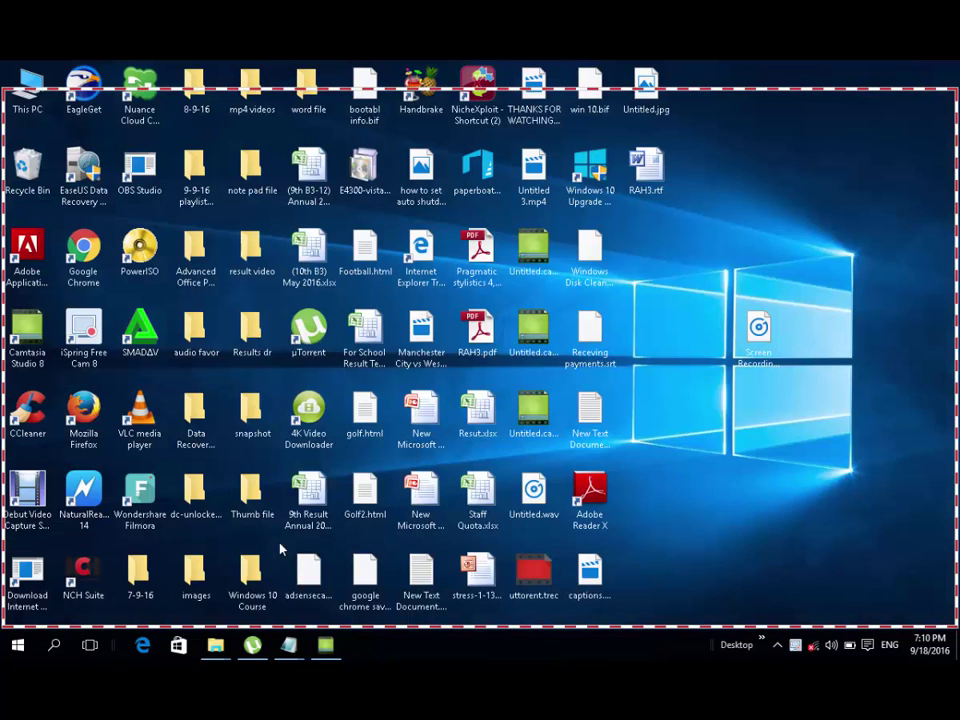
{"action": "left_click", "coordinate": [796, 645]}
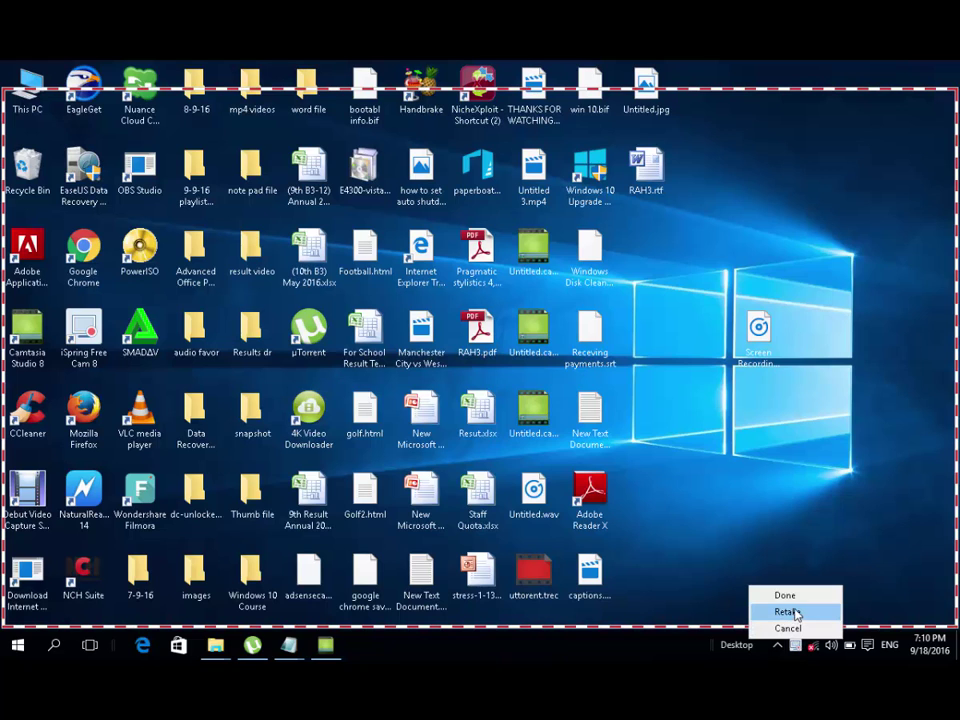
{"action": "left_click", "coordinate": [787, 612]}
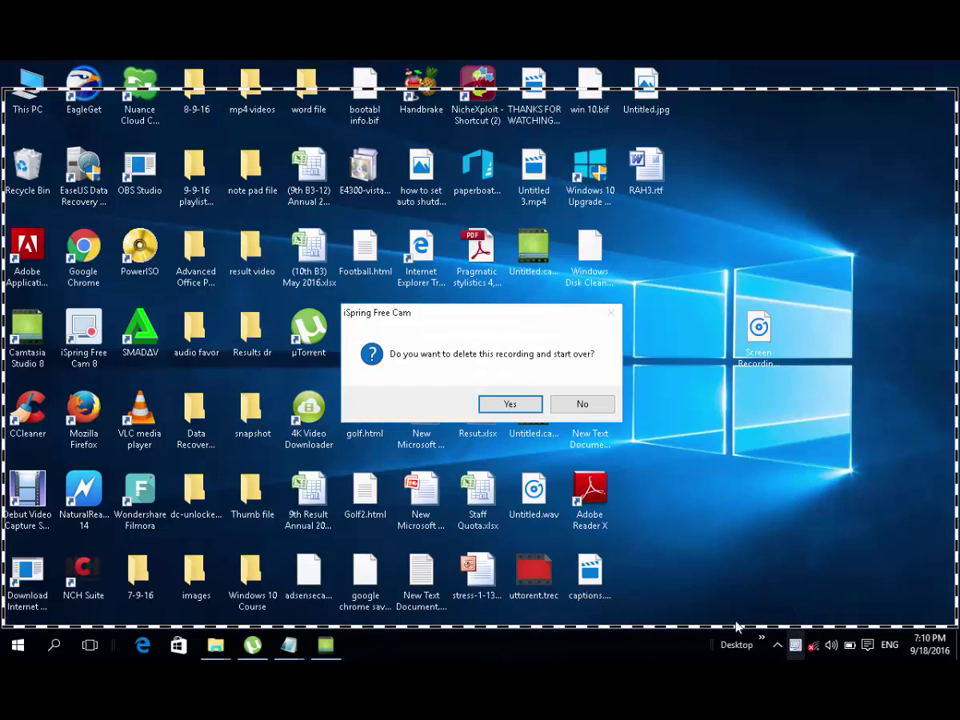
{"action": "left_click", "coordinate": [509, 402]}
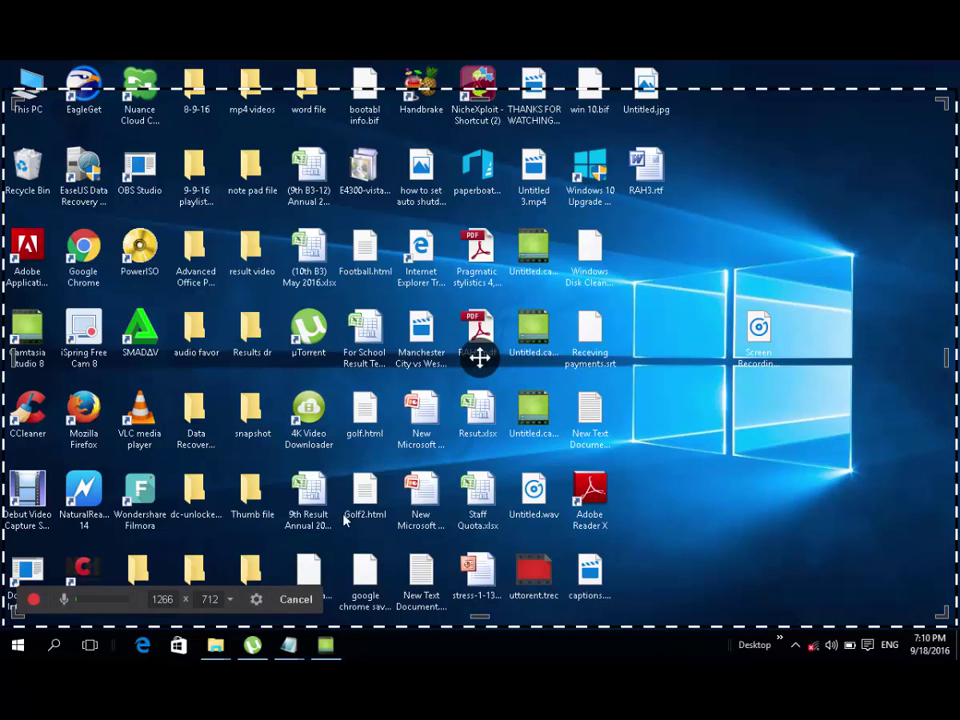
Record a short take of the selected screen area and finish it with Done
{"action": "left_click", "coordinate": [33, 599]}
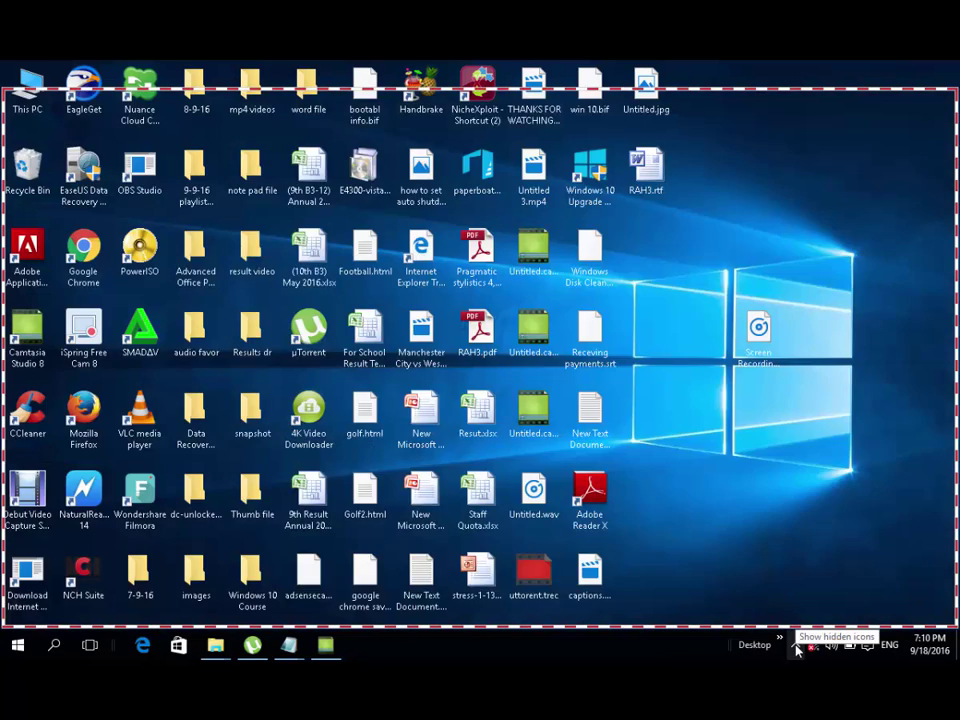
{"action": "left_click", "coordinate": [796, 646]}
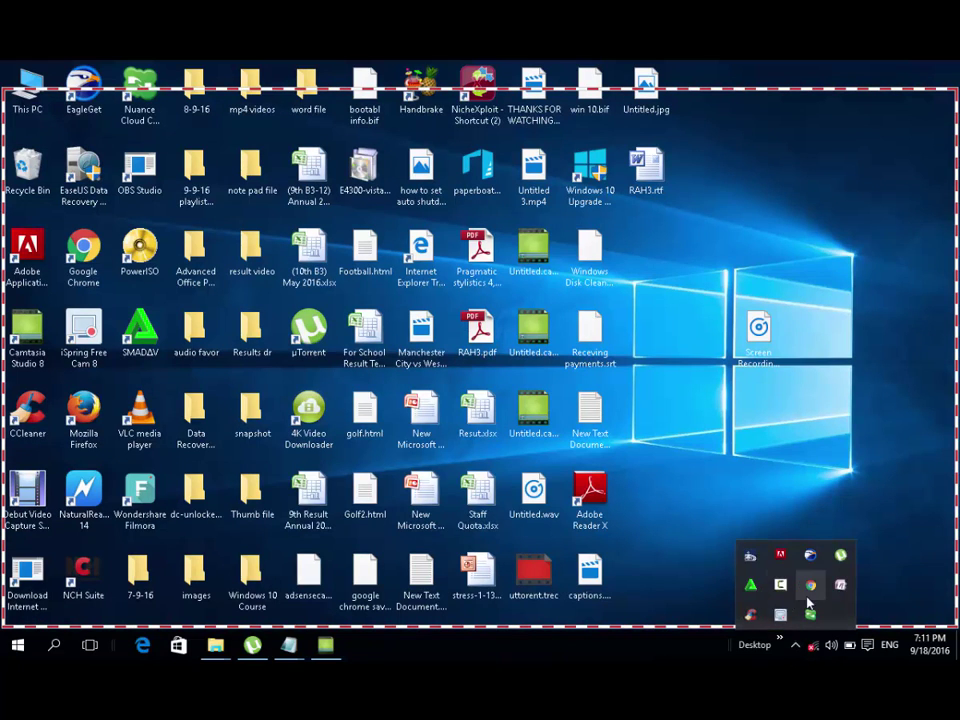
{"action": "left_click", "coordinate": [780, 614]}
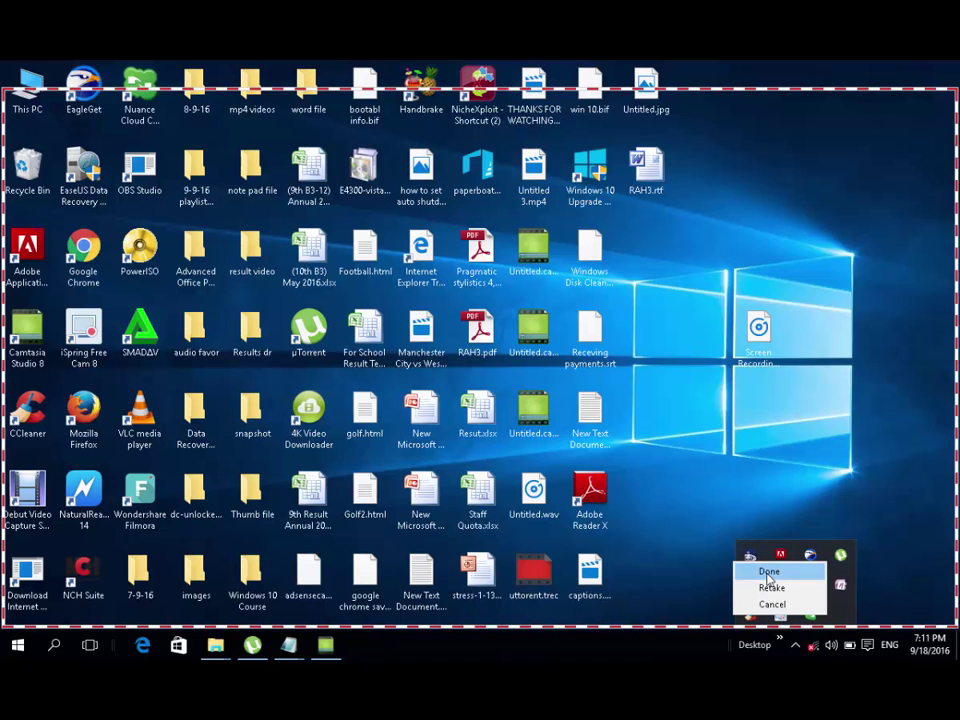
{"action": "left_click", "coordinate": [768, 574]}
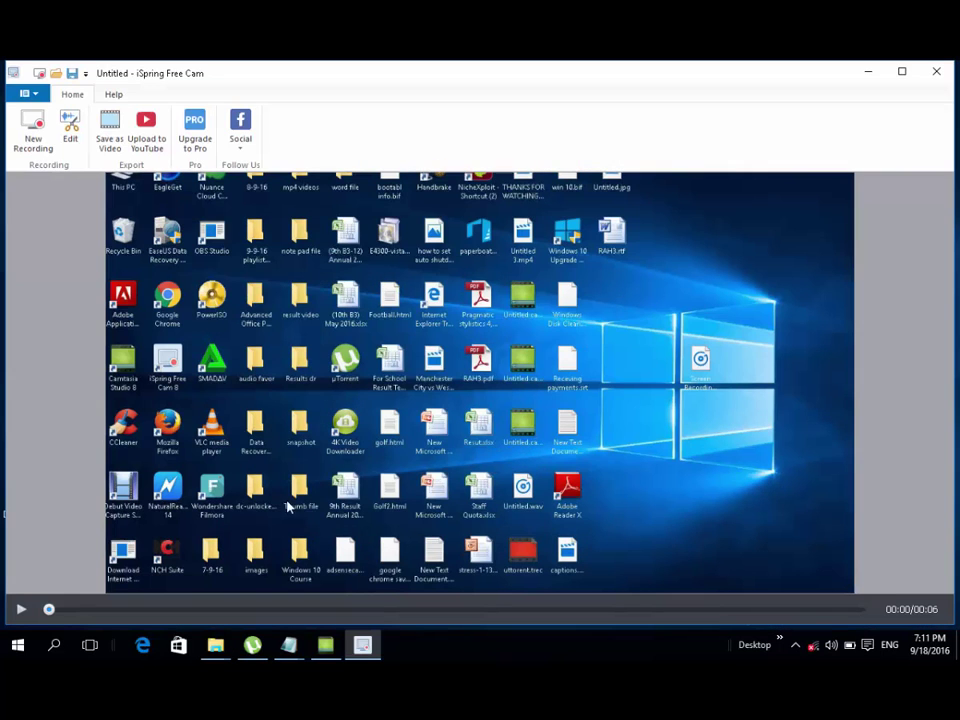
Start saving the recording as a video and check the WMV Video (*.wmv) file type and suggested file name
{"action": "left_click", "coordinate": [110, 130]}
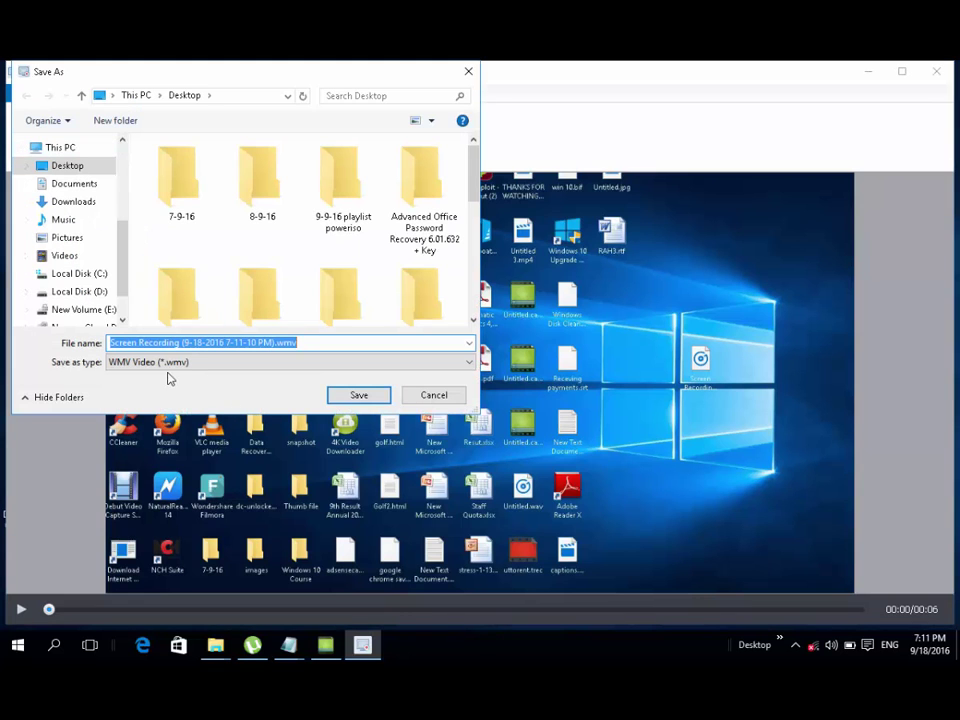
{"action": "left_click", "coordinate": [181, 366]}
{"action": "left_click", "coordinate": [181, 366]}
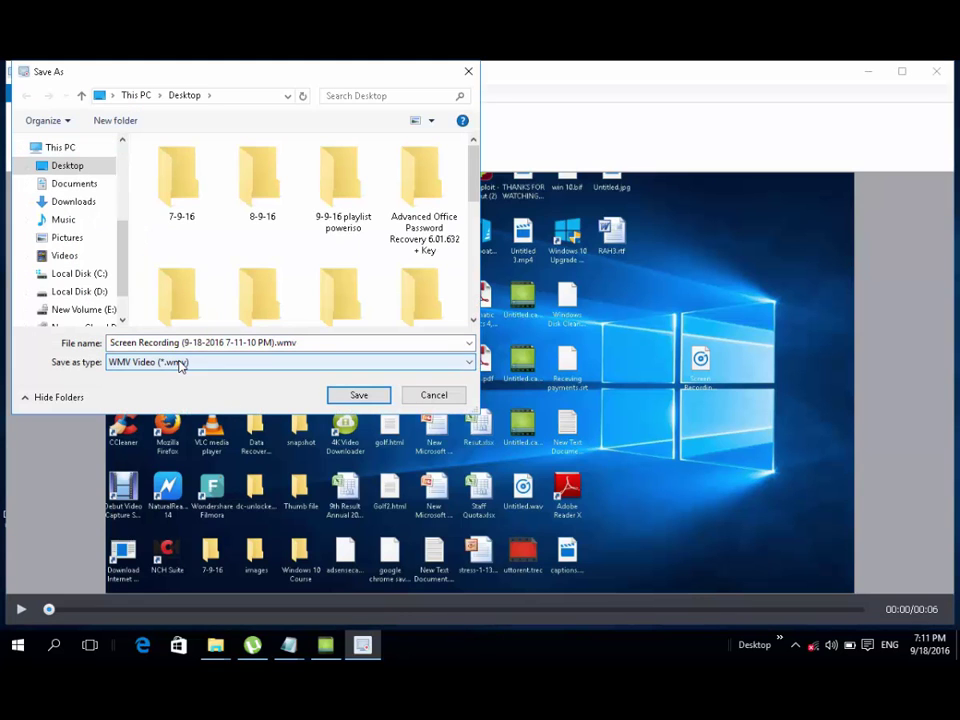
{"action": "left_click", "coordinate": [181, 366]}
{"action": "left_click", "coordinate": [181, 366]}
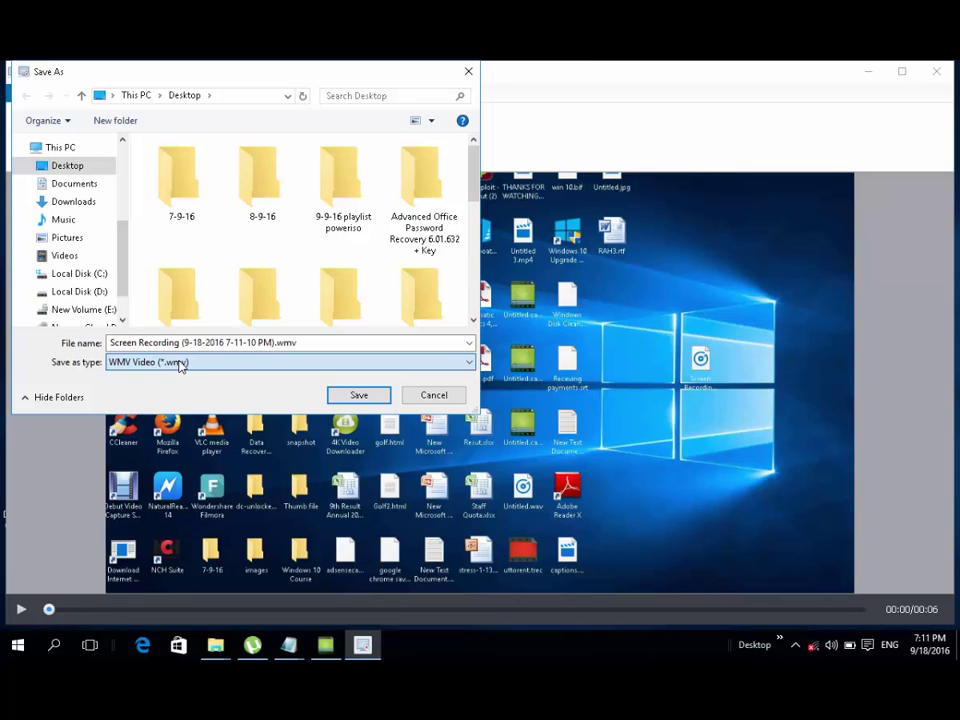
{"action": "left_click", "coordinate": [181, 364]}
{"action": "left_click", "coordinate": [328, 343]}
{"action": "left_click", "coordinate": [328, 344]}
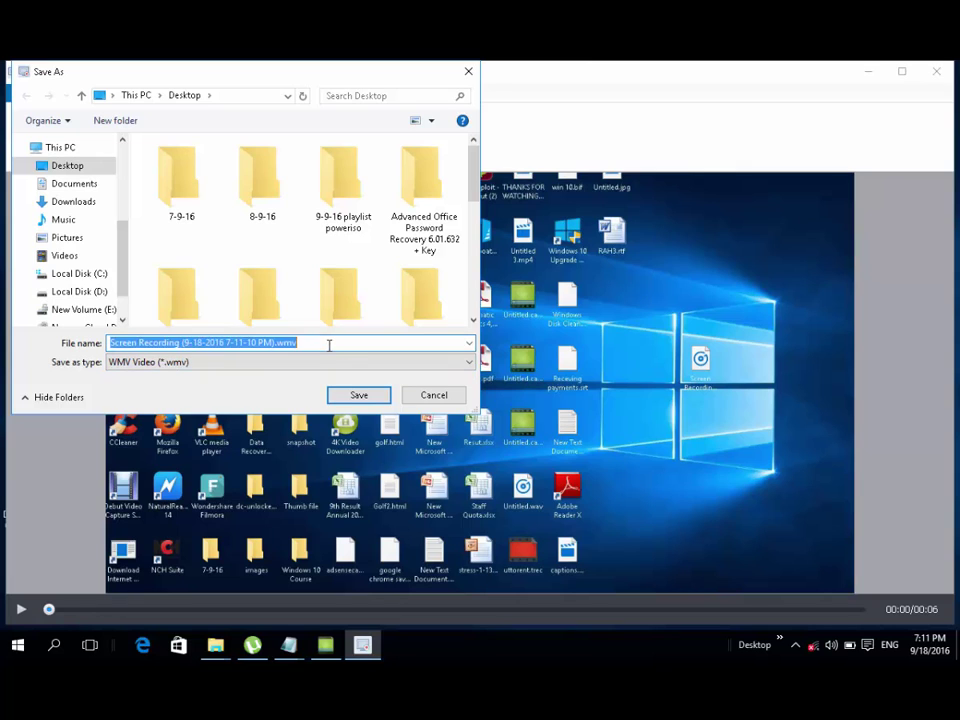
{"action": "left_click_drag", "start_coordinate": [258, 343], "coordinate": [358, 343]}
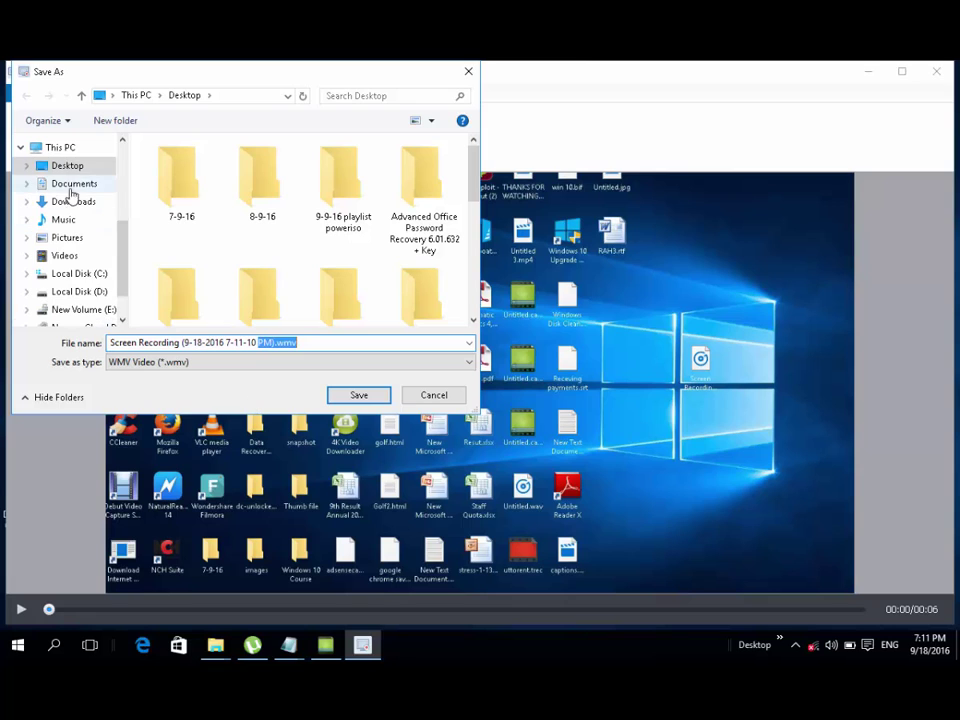
Save the video to the Desktop as test.wmv and close the folder window that opens
{"action": "left_click", "coordinate": [71, 167]}
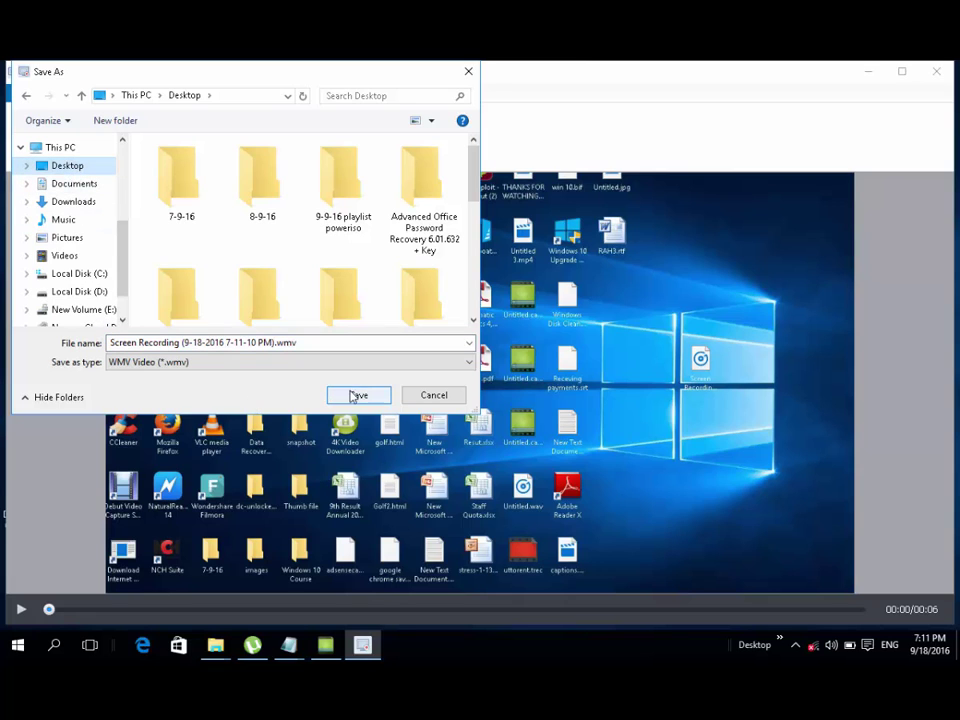
{"action": "double_click", "coordinate": [276, 343]}
{"action": "left_click", "coordinate": [276, 343]}
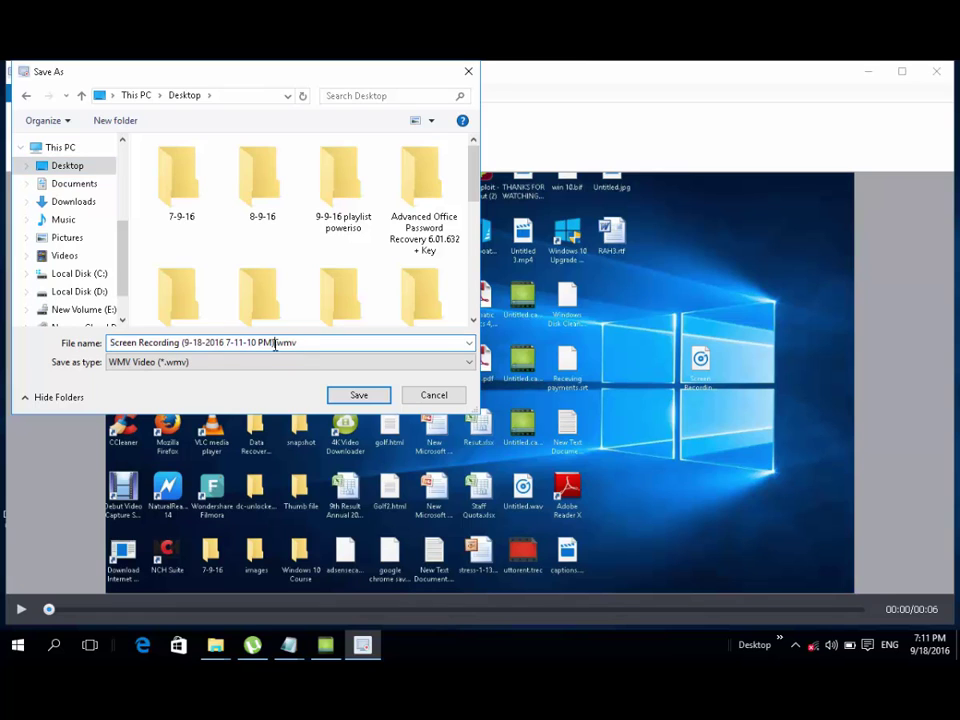
{"action": "left_click_drag", "start_coordinate": [276, 343], "coordinate": [38, 373]}
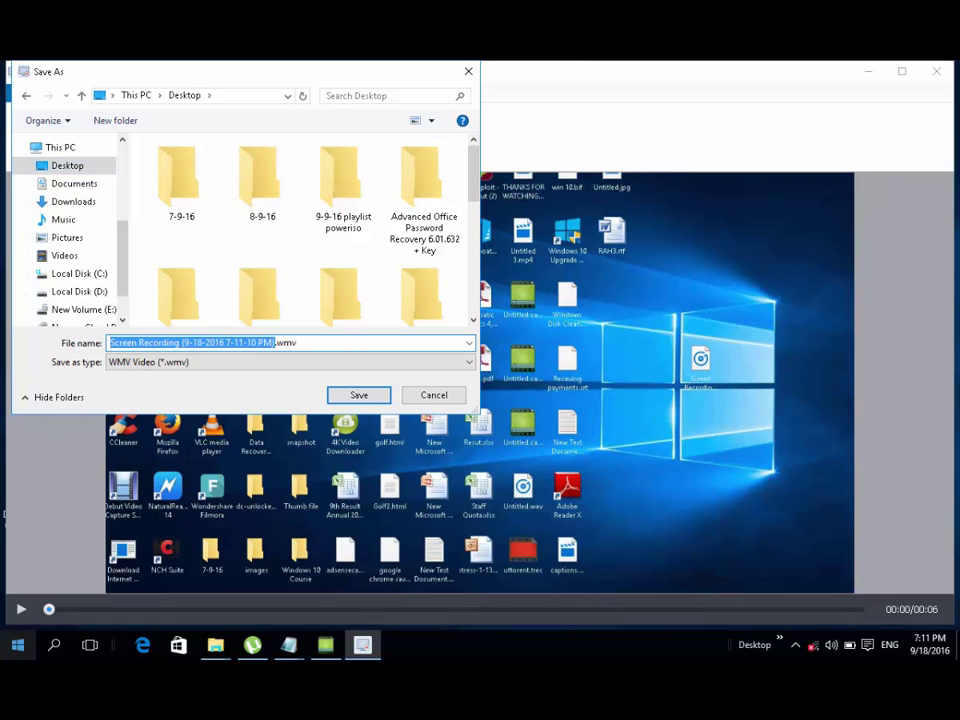
{"action": "type", "text": "test"}
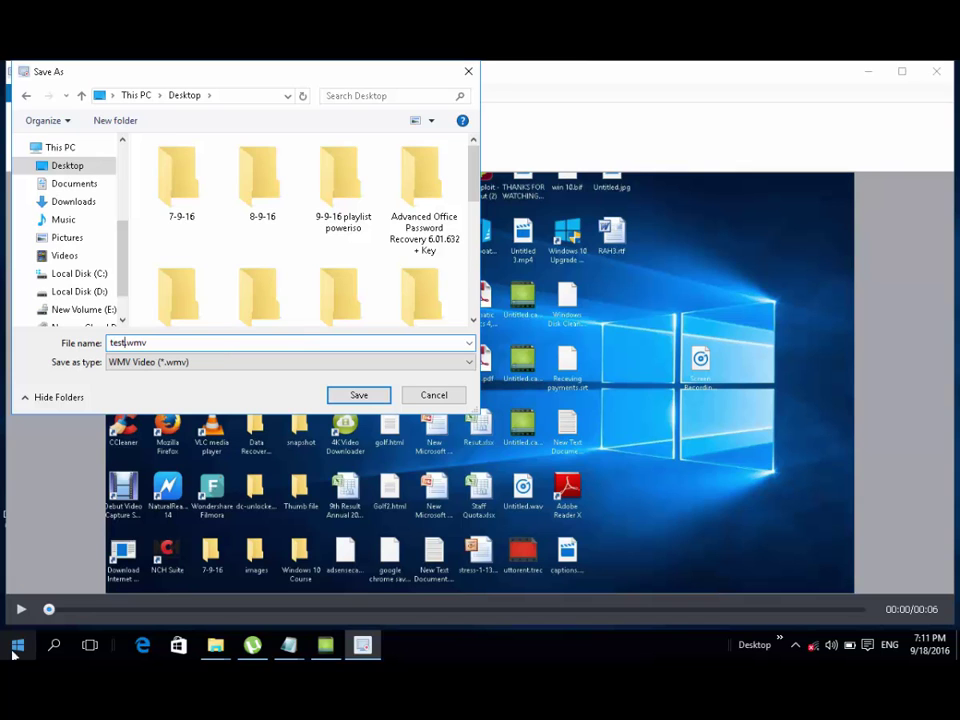
{"action": "left_click", "coordinate": [358, 398]}
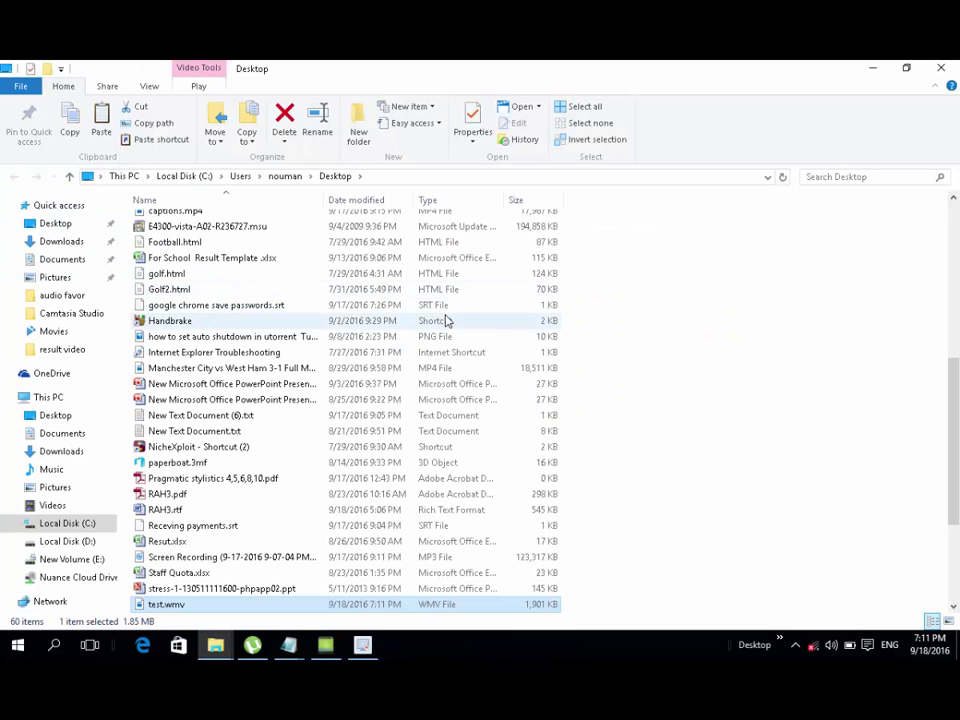
{"action": "left_click", "coordinate": [938, 68]}
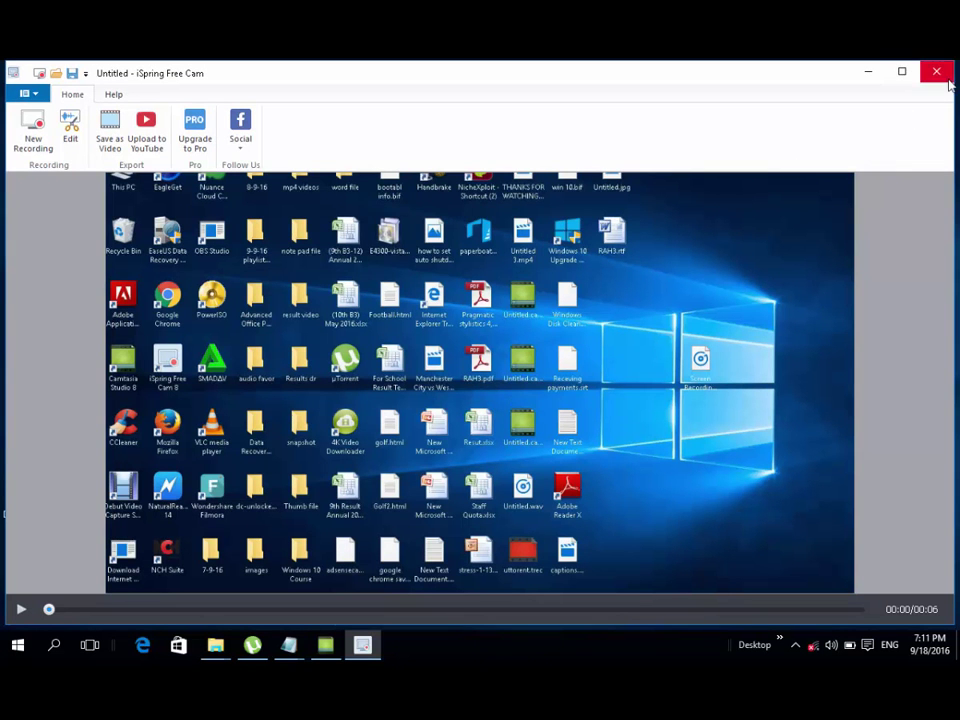
Close the program and save the recording to the Desktop as an iSpring Free Cam (*.screenrec) file under its suggested name
{"action": "left_click", "coordinate": [936, 71]}
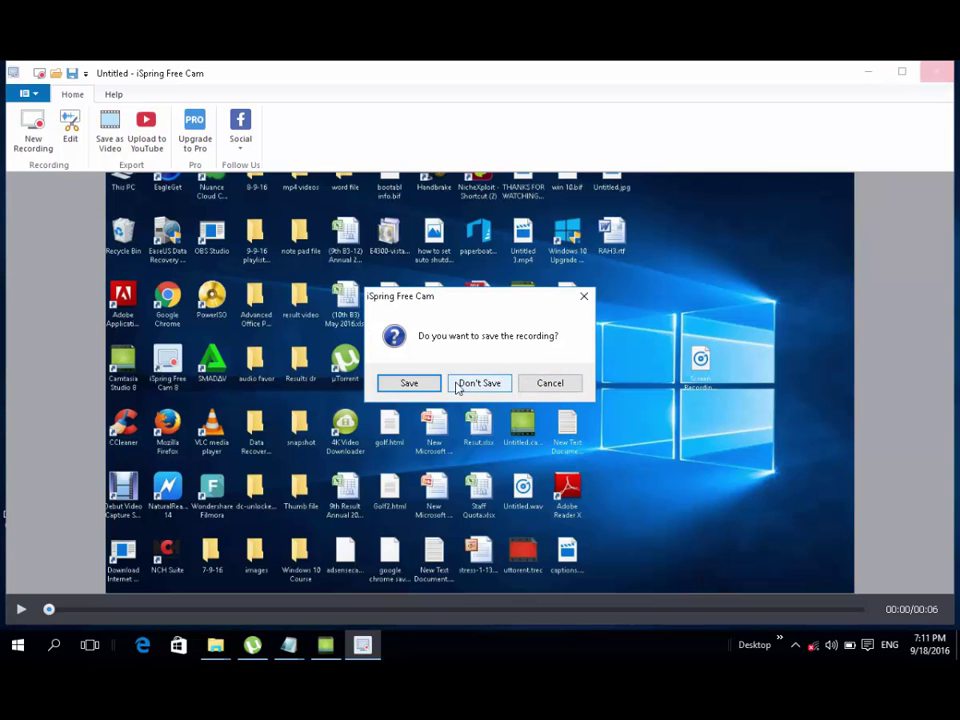
{"action": "left_click", "coordinate": [412, 384]}
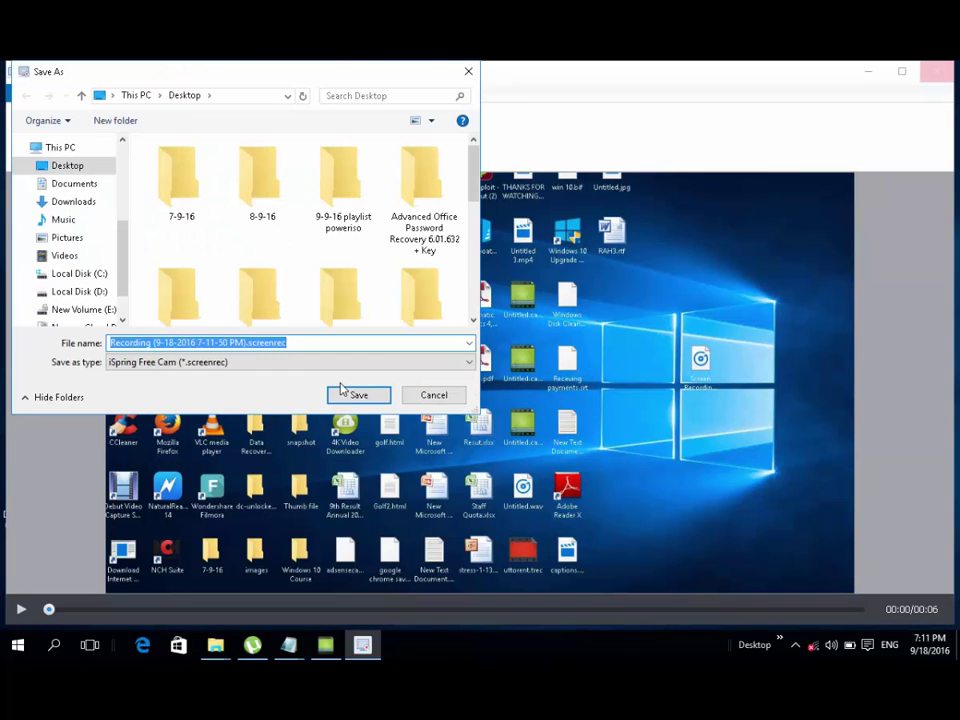
{"action": "left_click", "coordinate": [172, 365]}
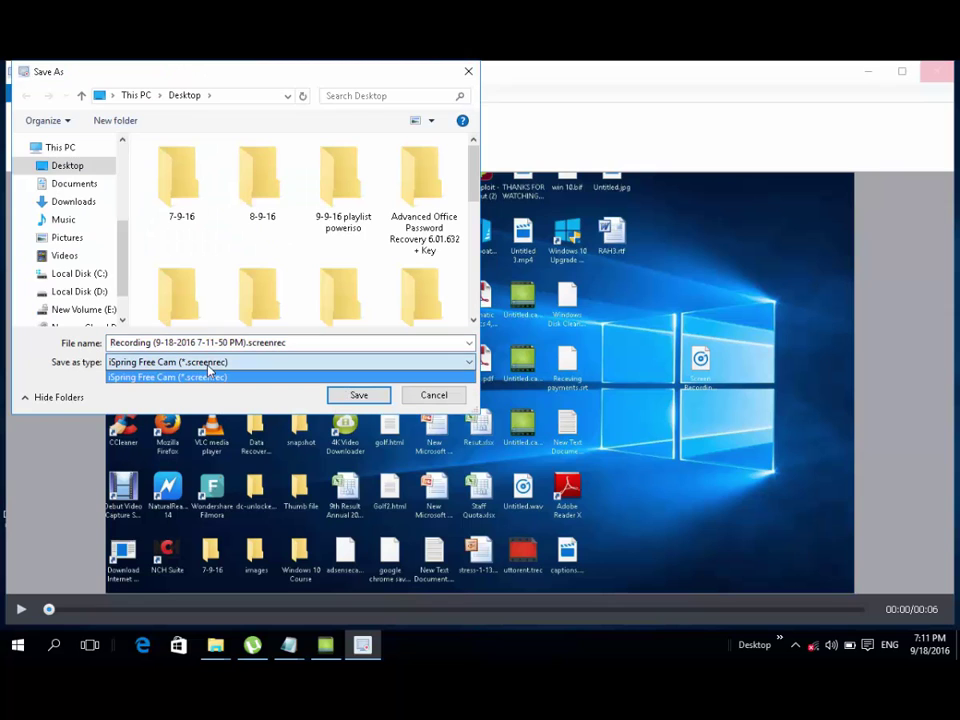
{"action": "left_click", "coordinate": [248, 372]}
{"action": "left_click", "coordinate": [248, 372]}
{"action": "left_click", "coordinate": [300, 376]}
{"action": "left_click", "coordinate": [300, 342]}
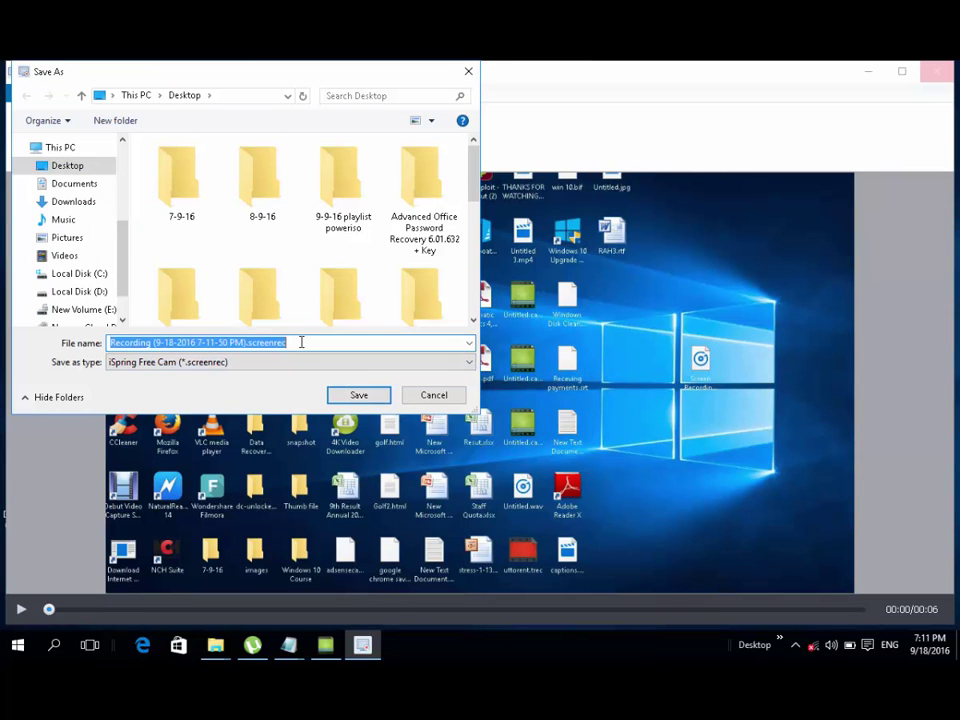
{"action": "left_click", "coordinate": [256, 342]}
{"action": "left_click_drag", "start_coordinate": [253, 342], "coordinate": [347, 337]}
{"action": "left_click", "coordinate": [351, 345]}
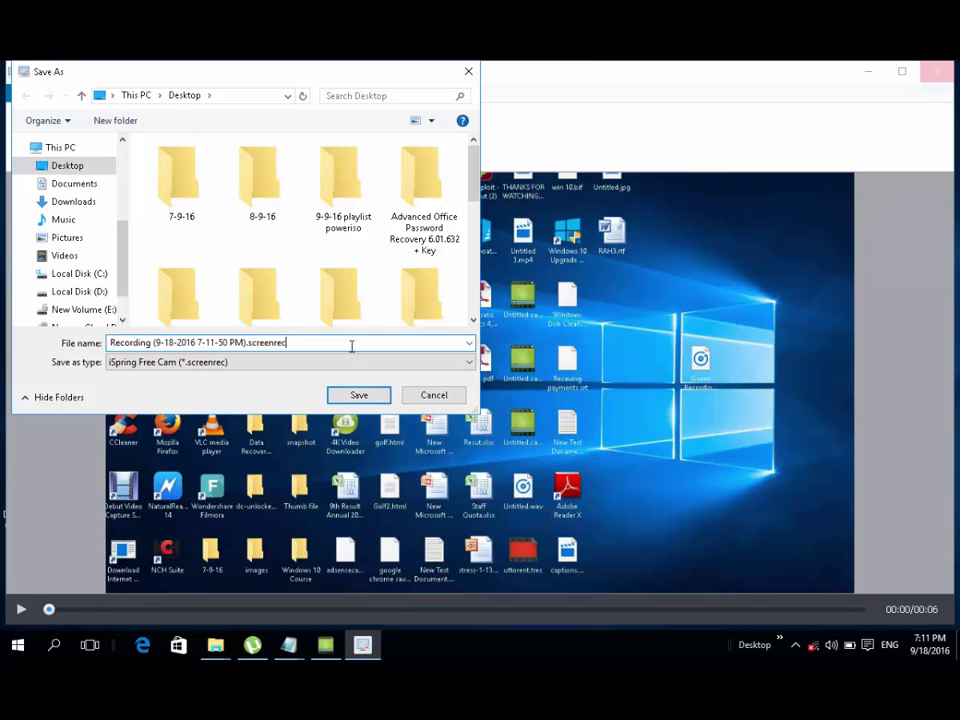
{"action": "left_click", "coordinate": [359, 394]}
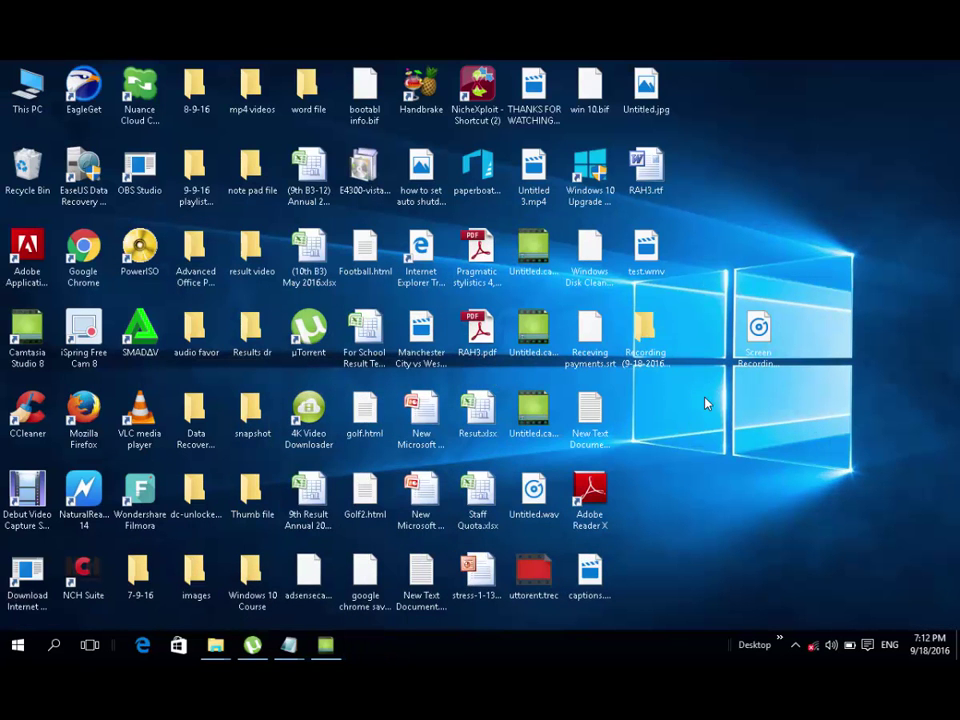
Check the file size of test.wmv on the desktop in its properties, and close them without changes
{"action": "right_click", "coordinate": [637, 258]}
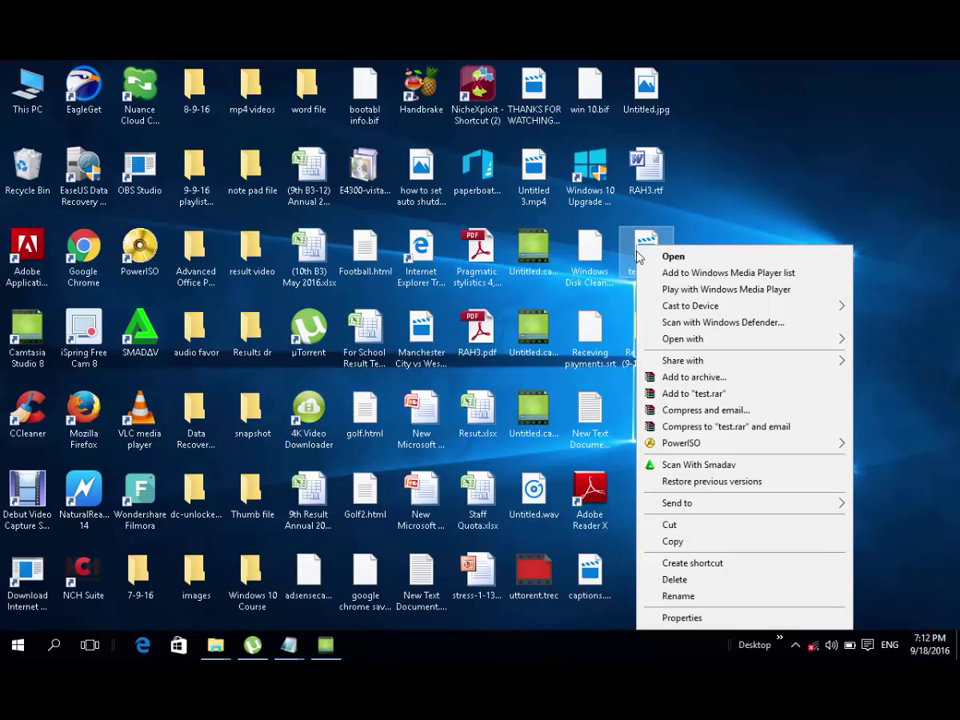
{"action": "key", "text": "Escape"}
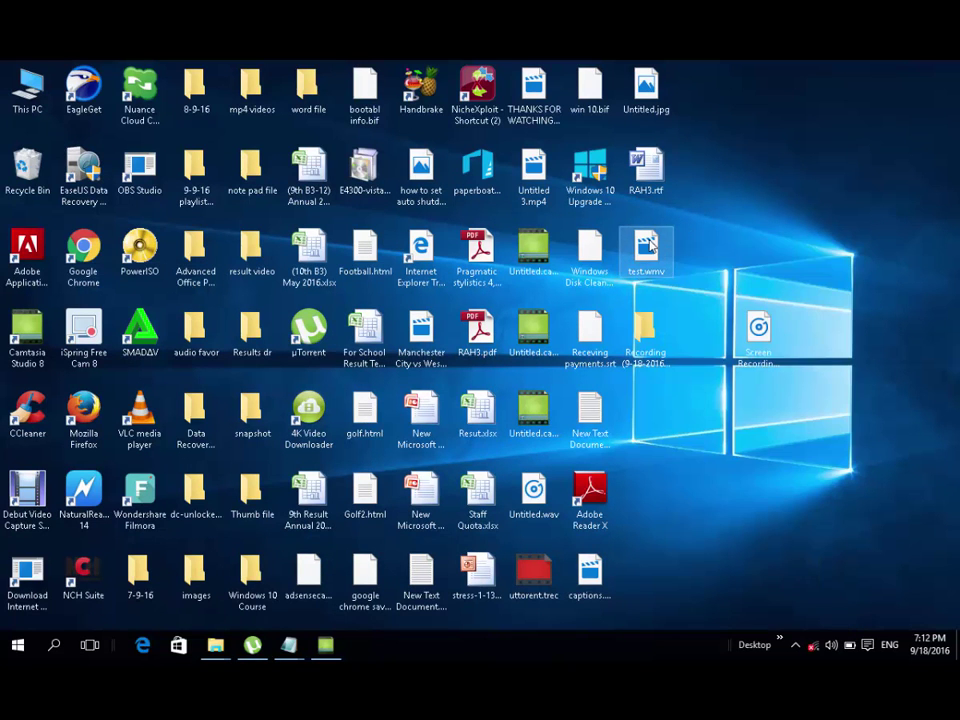
{"action": "right_click", "coordinate": [650, 245]}
{"action": "left_click", "coordinate": [741, 613]}
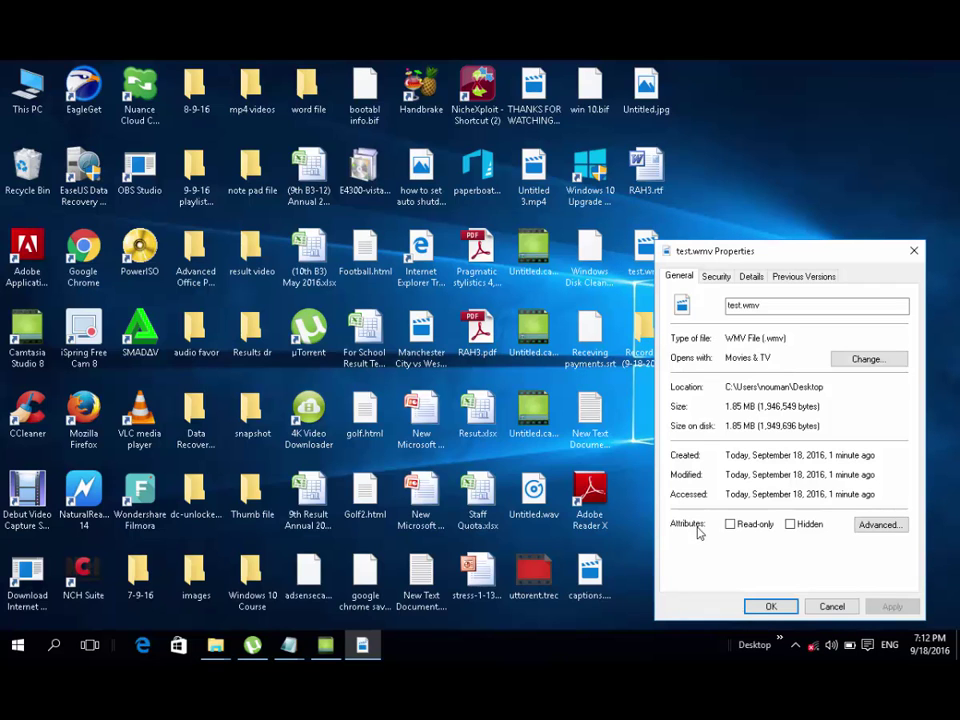
{"action": "left_click", "coordinate": [640, 455]}
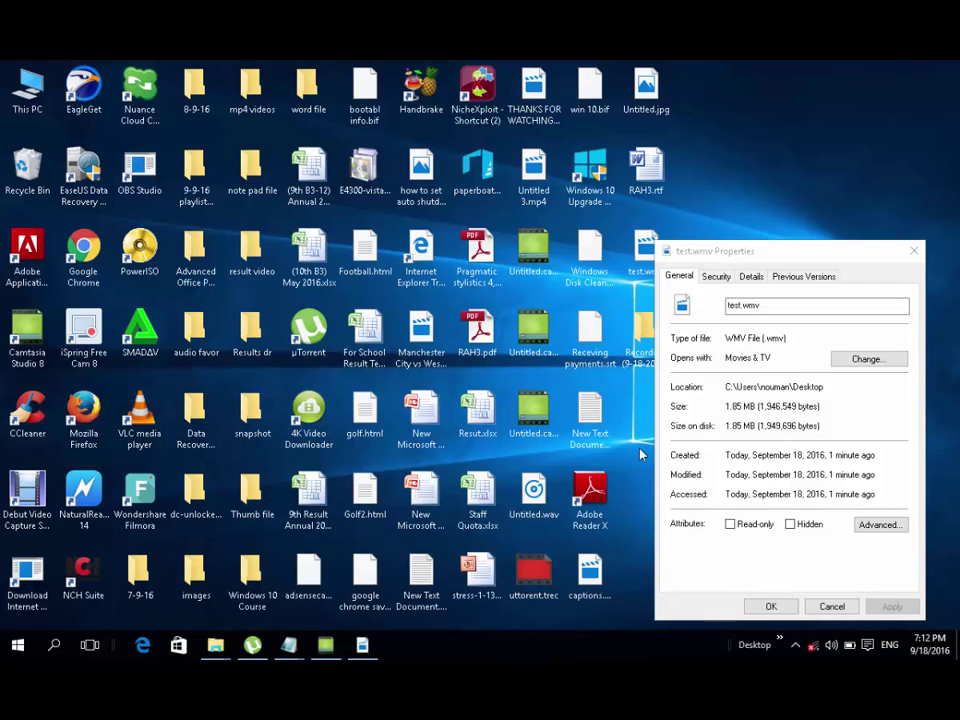
{"action": "left_click", "coordinate": [832, 607]}
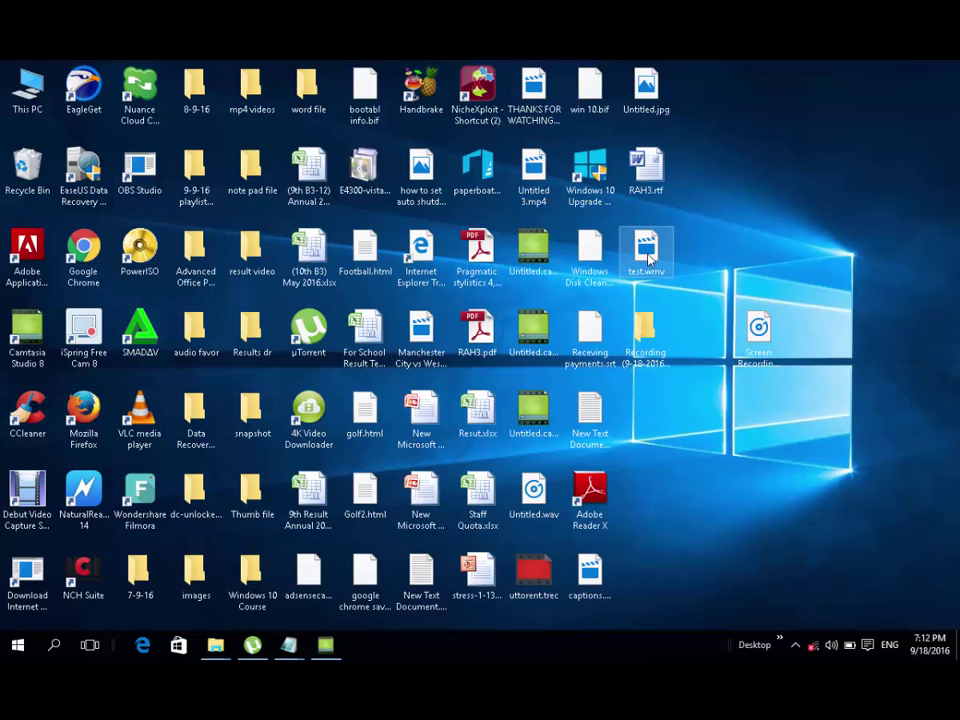
{"action": "left_click", "coordinate": [648, 259]}
Create a new text document on the desktop and open it in Notepad
{"action": "right_click", "coordinate": [695, 454]}
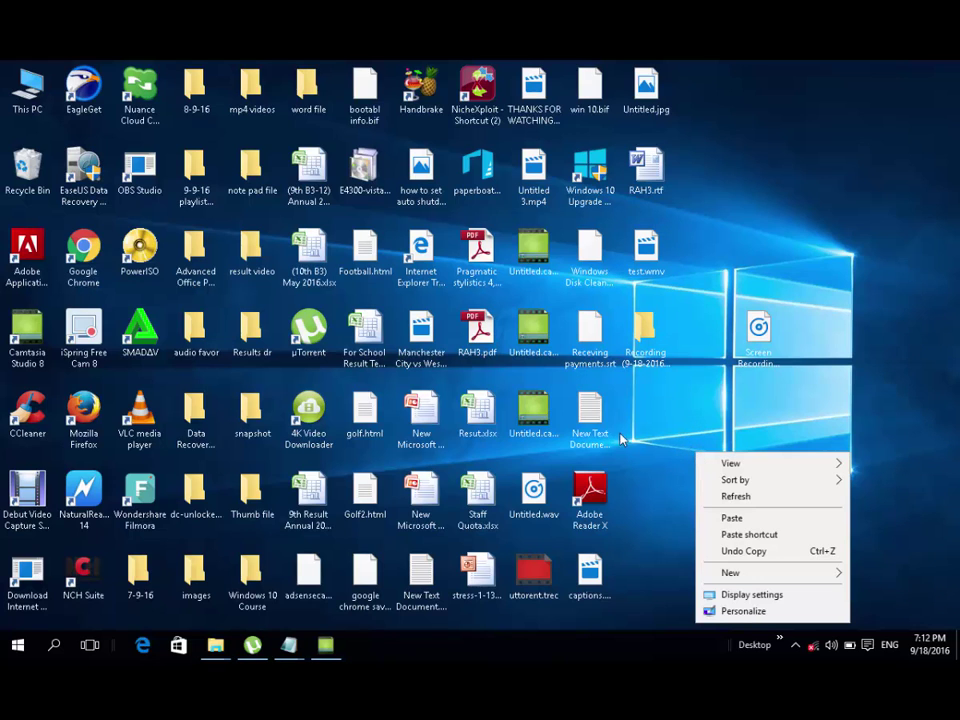
{"action": "right_click", "coordinate": [697, 427]}
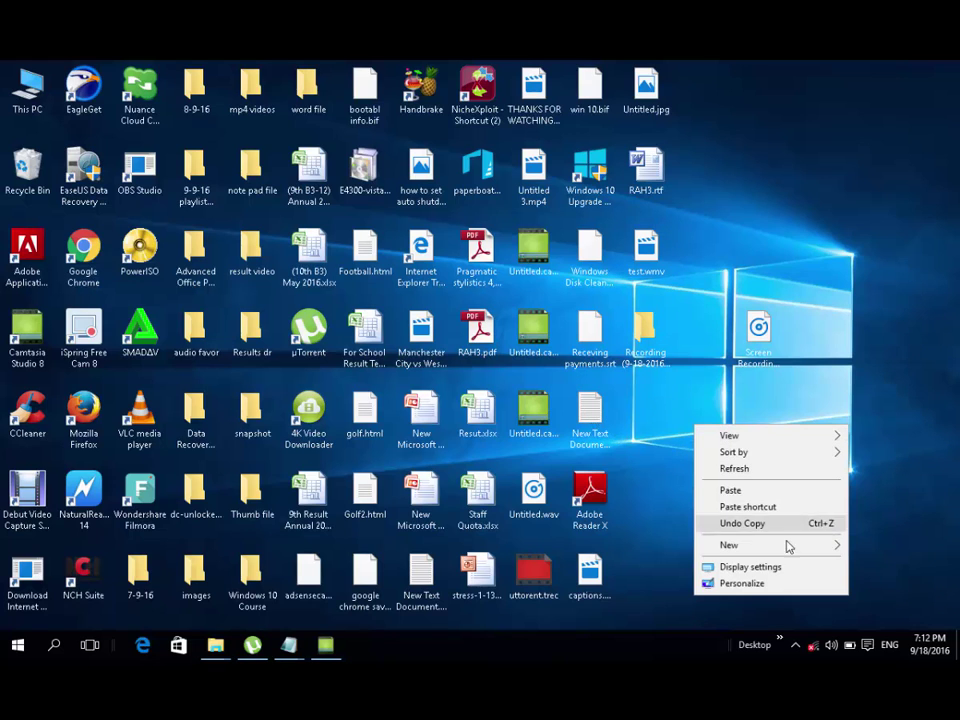
{"action": "mouse_move", "coordinate": [789, 545]}
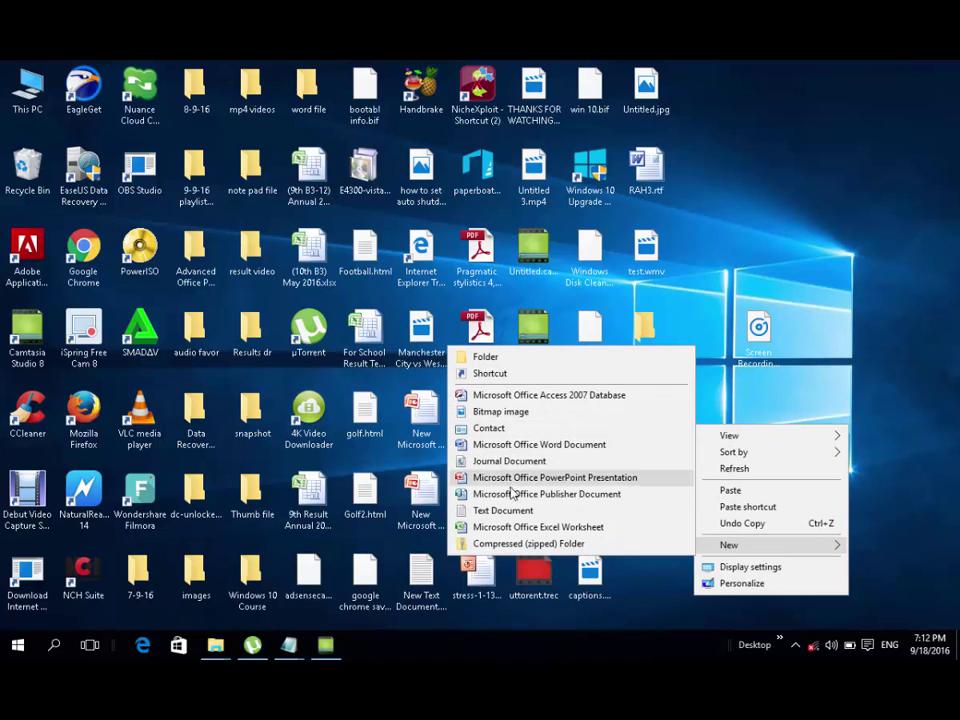
{"action": "left_click", "coordinate": [503, 510]}
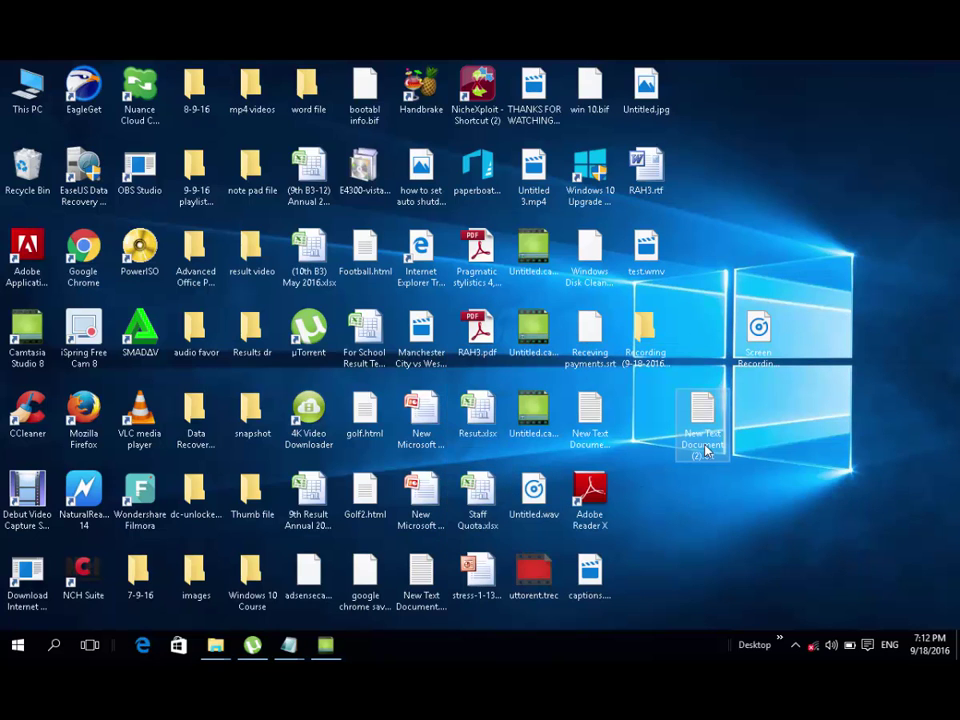
{"action": "double_click", "coordinate": [703, 420]}
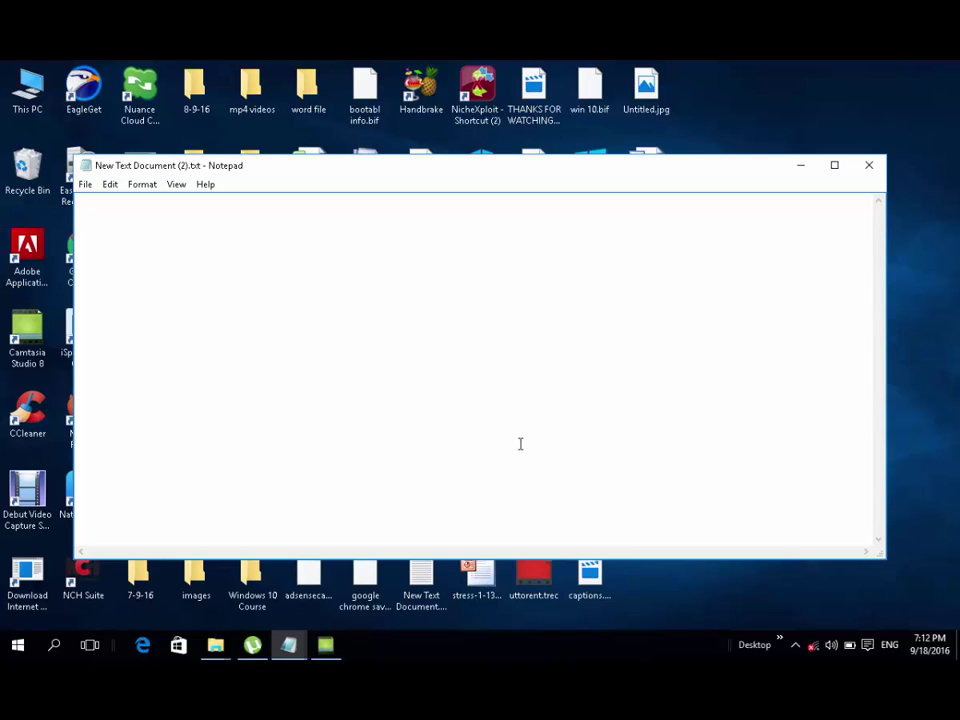
Start the note in the empty document with "It is good software, when you used internet,"
{"action": "type", "text": "It is"}
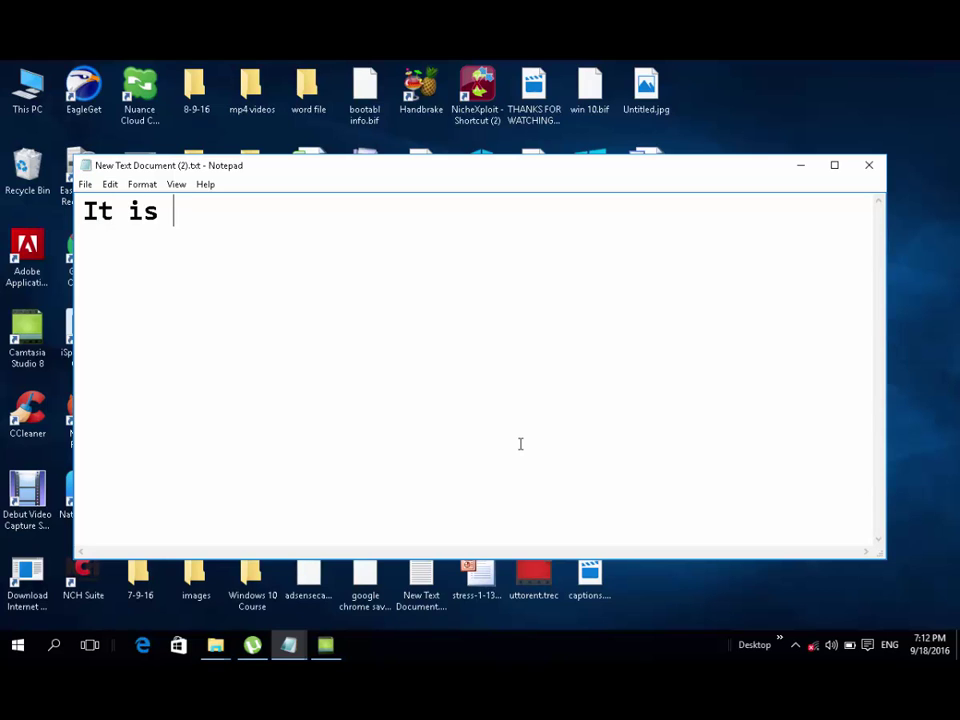
{"action": "left_click_drag", "start_coordinate": [471, 160], "coordinate": [697, 197]}
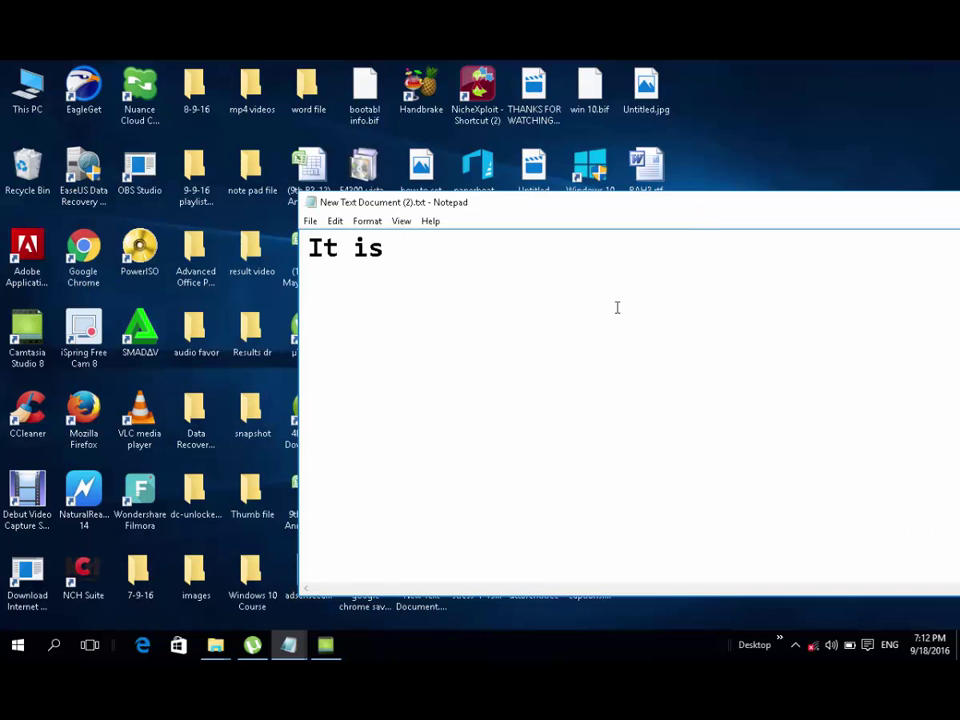
{"action": "type", "text": "good soft"}
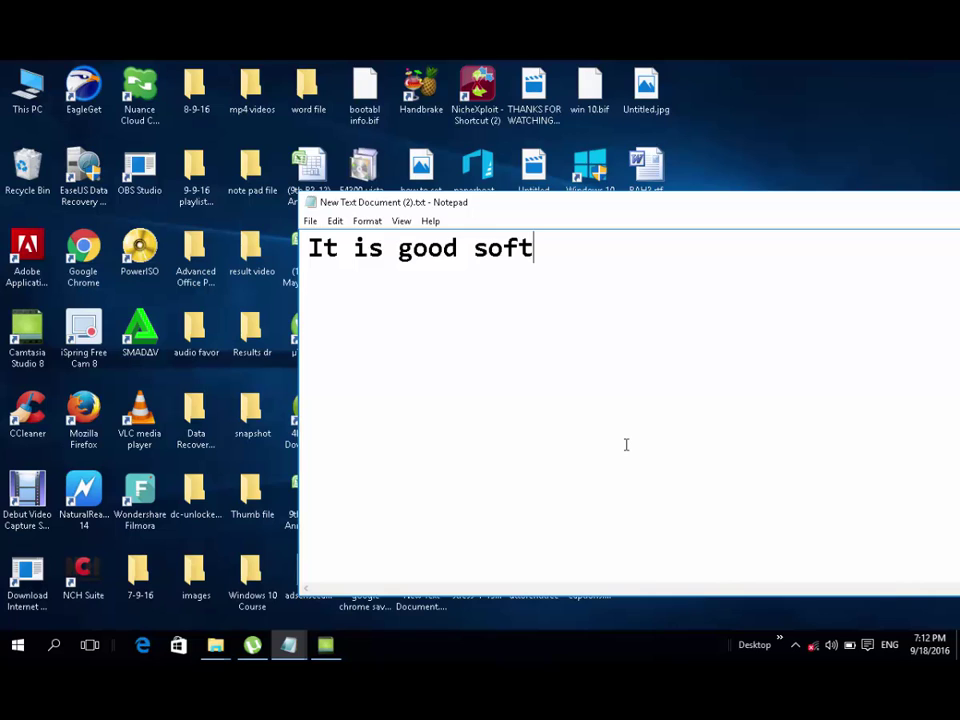
{"action": "type", "text": "ware, "}
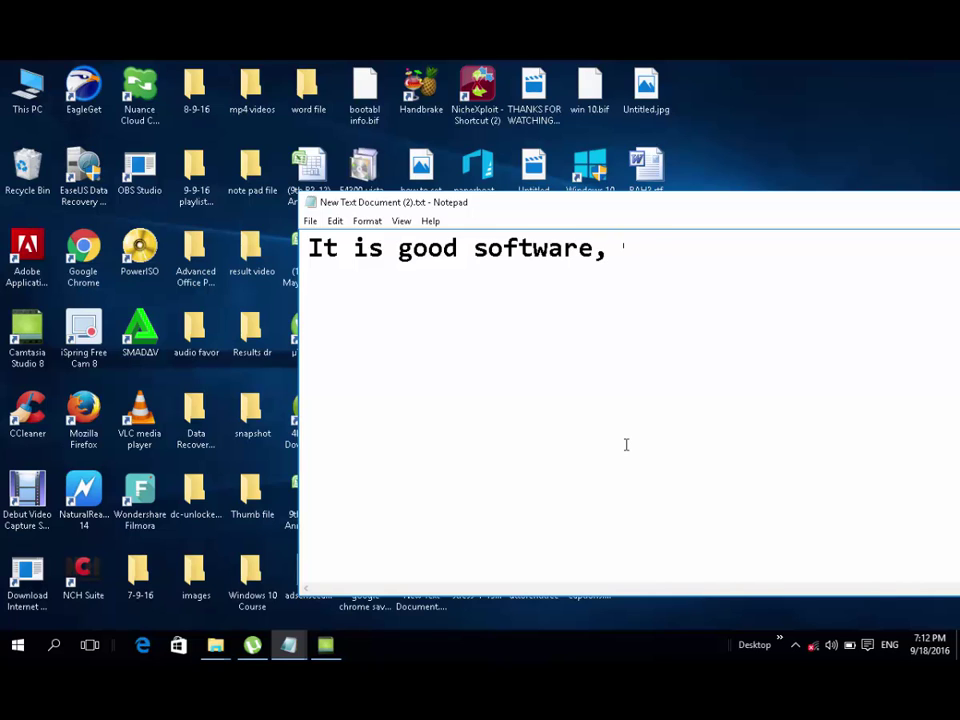
{"action": "type", "text": "when you u"}
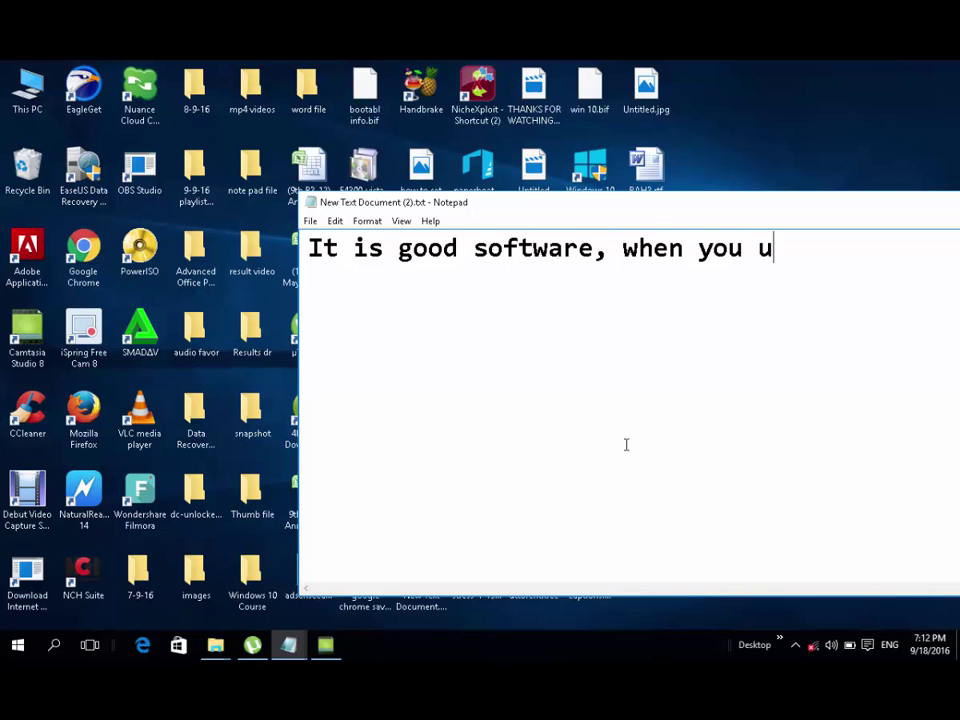
{"action": "type", "text": "sed internet,"}
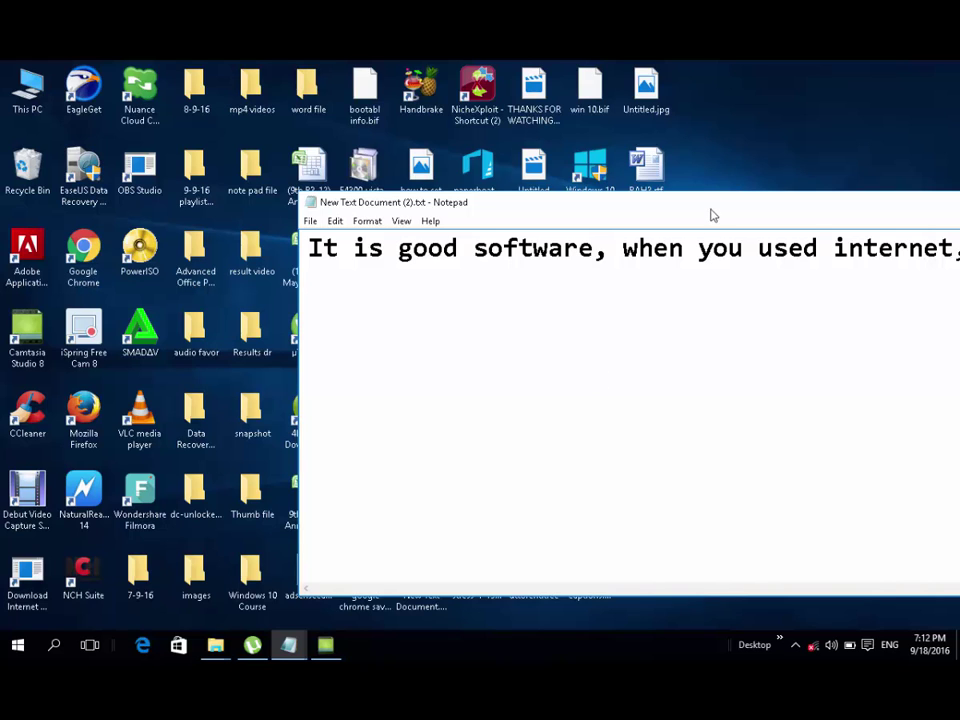
Continue the first line with "instead camtasia crack software is create problem,"
{"action": "left_click_drag", "start_coordinate": [709, 208], "coordinate": [474, 225]}
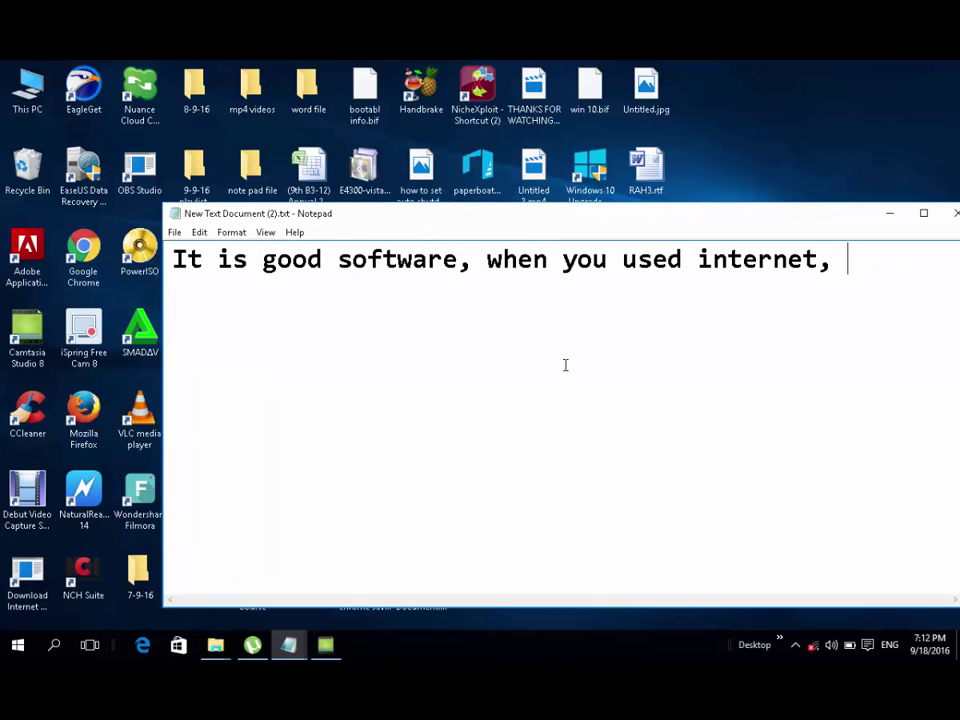
{"action": "type", "text": "inste"}
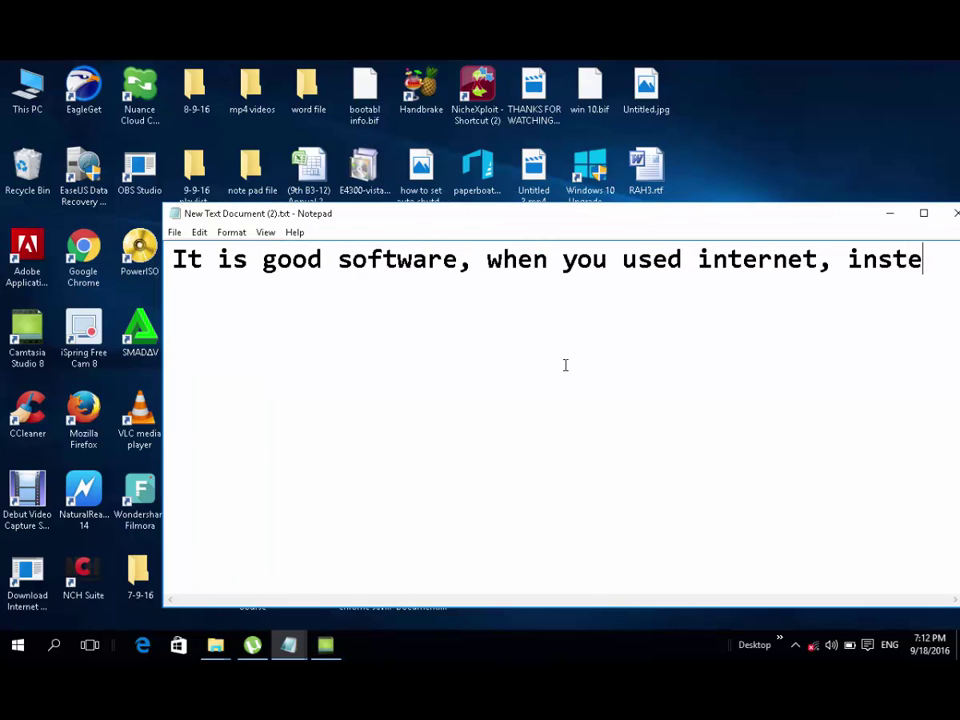
{"action": "type", "text": "ad camt"}
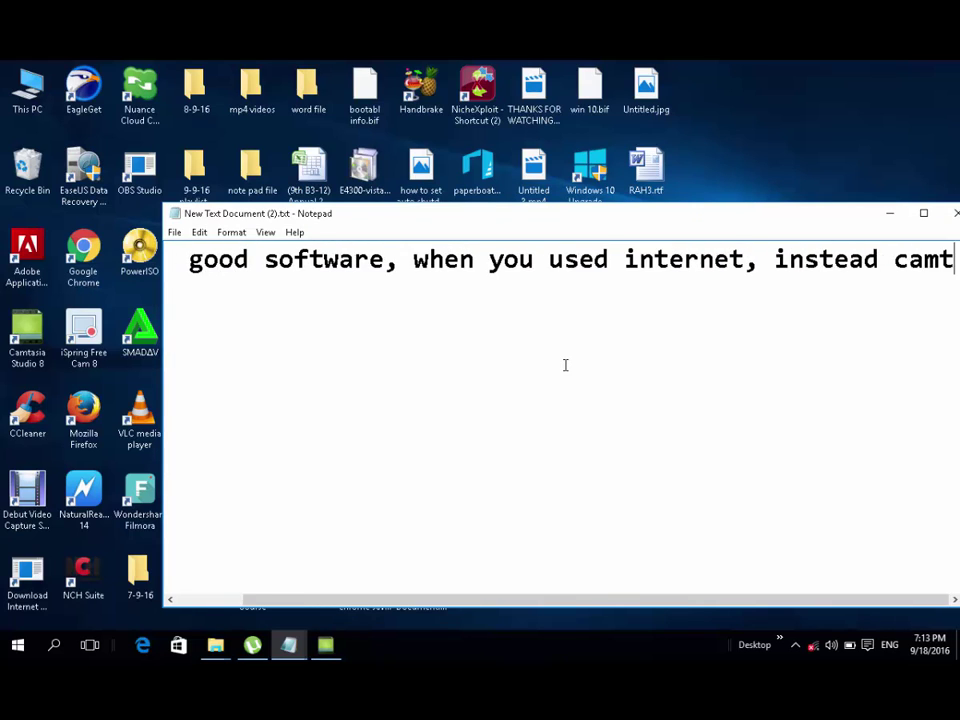
{"action": "type", "text": "asia "}
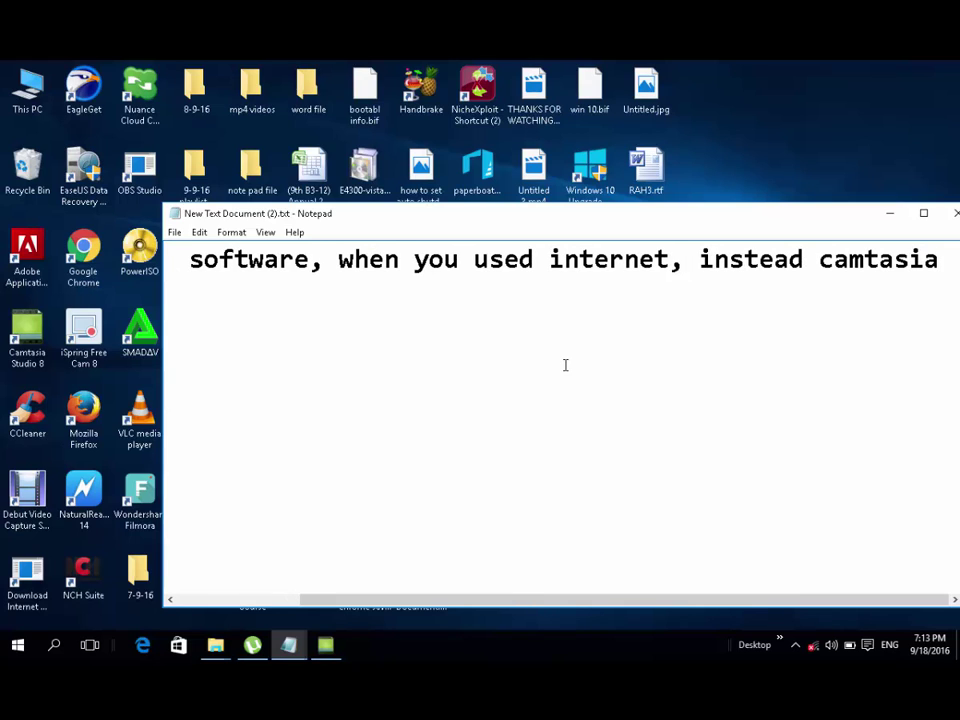
{"action": "type", "text": "crack"}
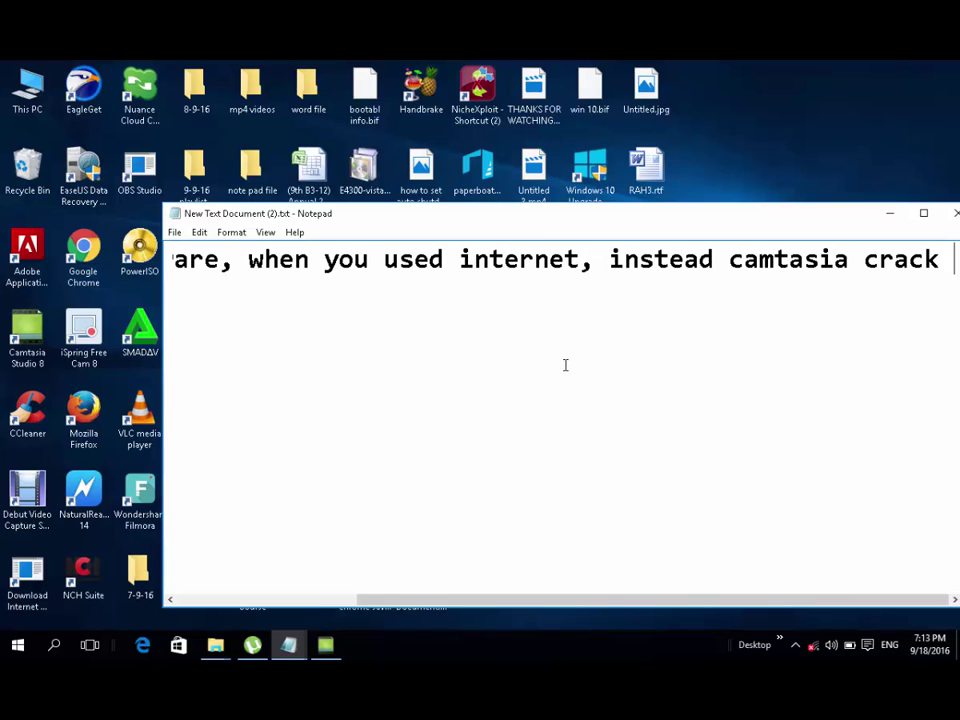
{"action": "type", "text": " s"}
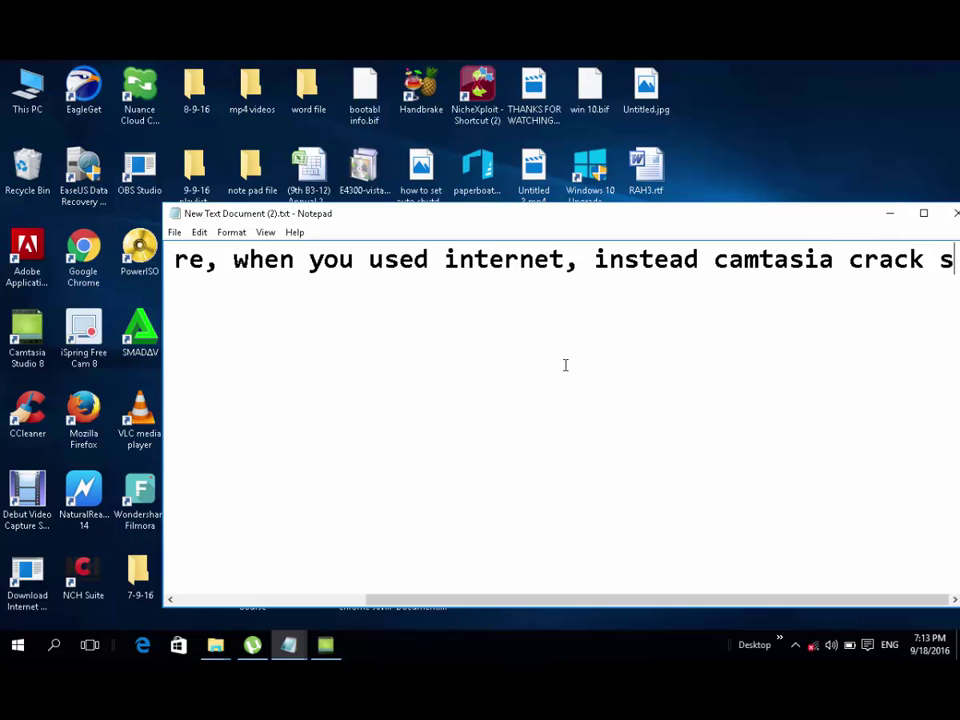
{"action": "type", "text": "oftw"}
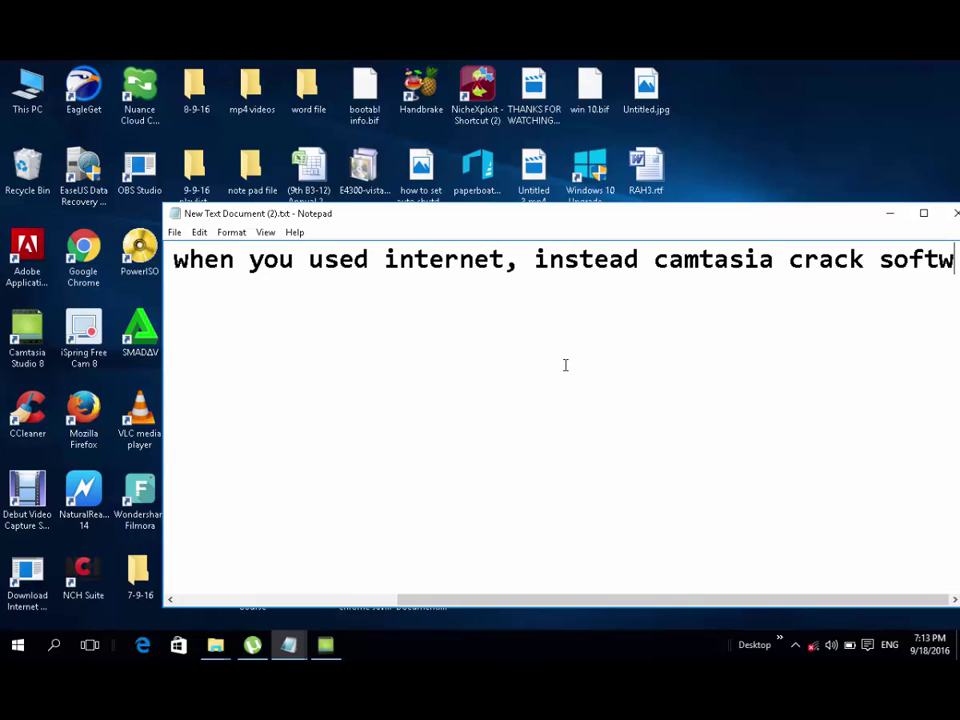
{"action": "type", "text": "are is"}
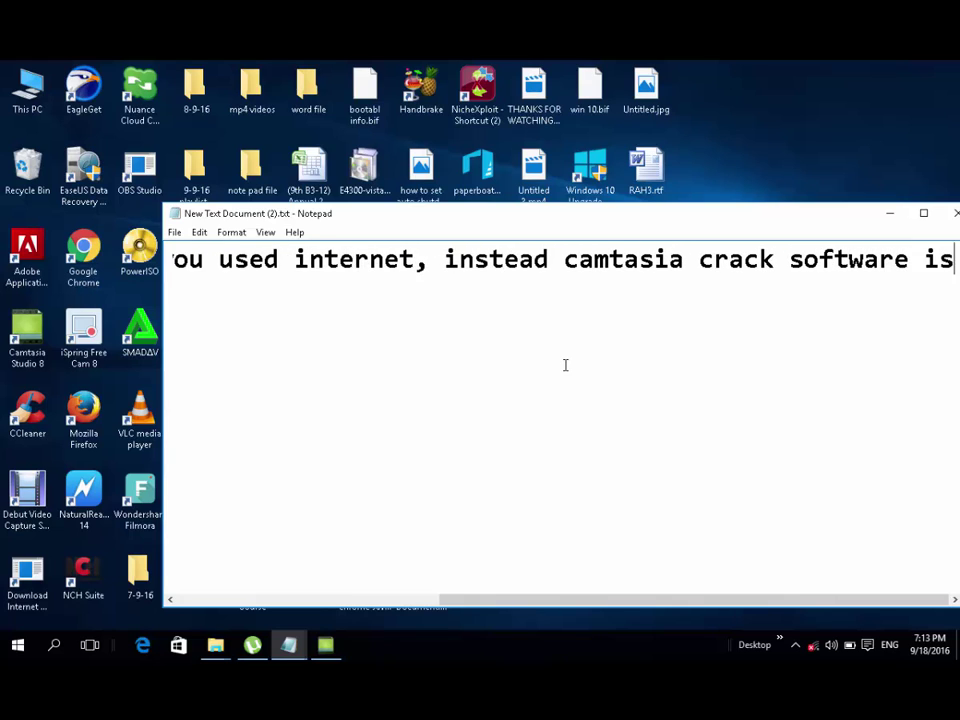
{"action": "type", "text": " create "}
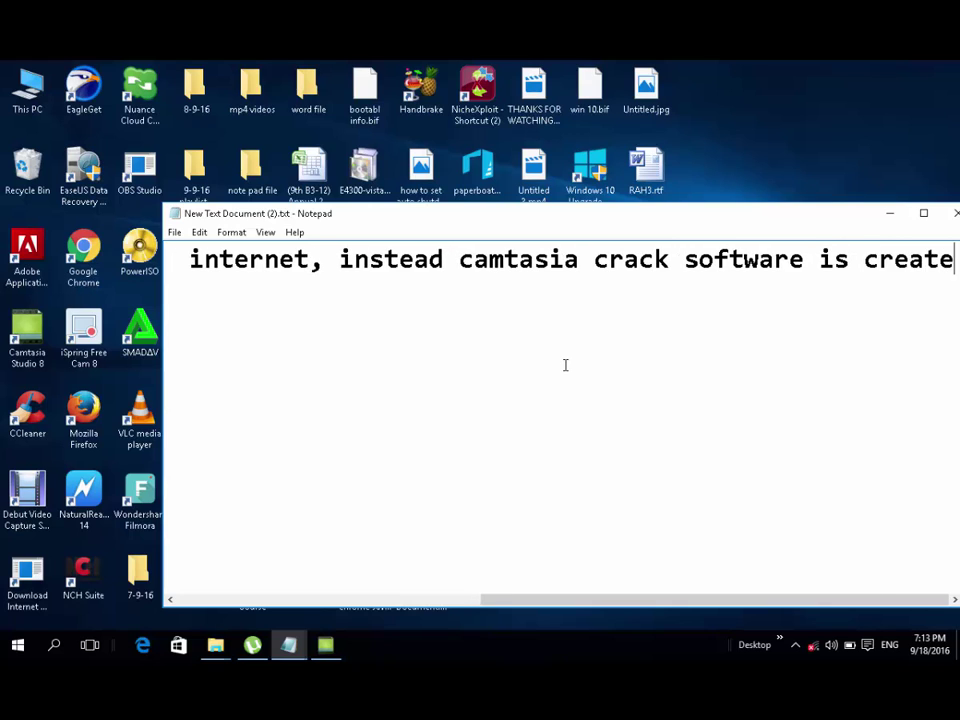
{"action": "type", "text": "pr"}
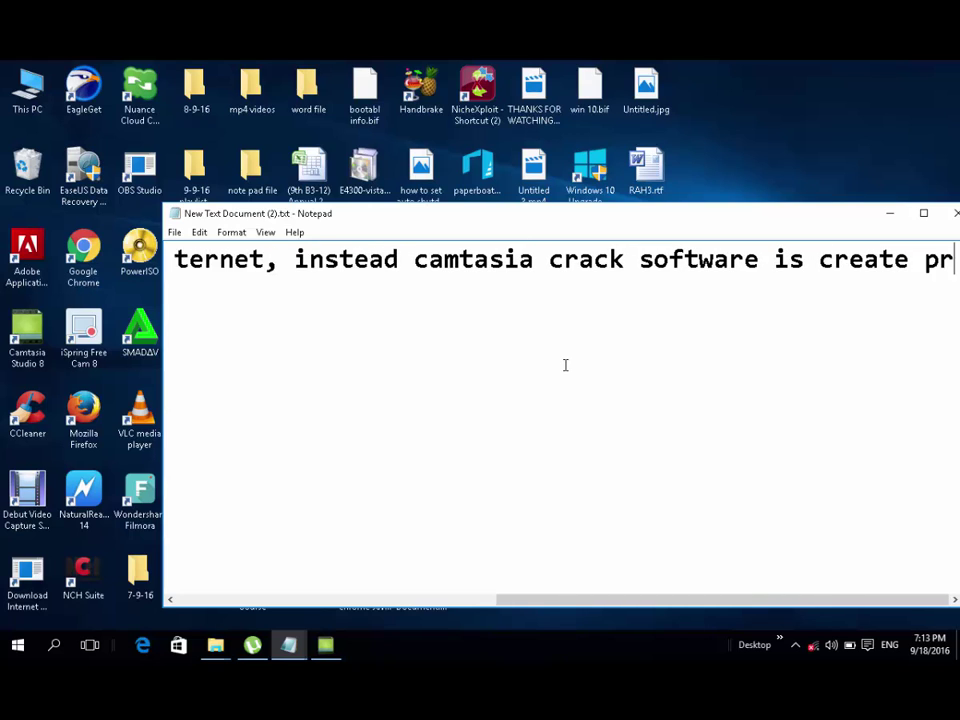
{"action": "type", "text": "oblem"}
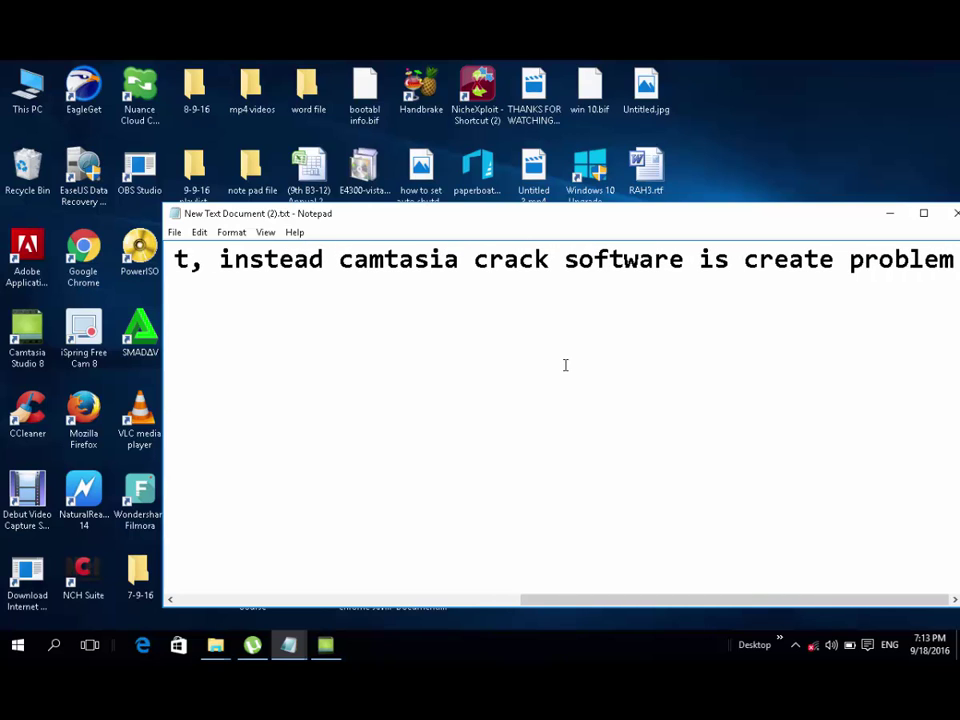
{"action": "type", "text": ","}
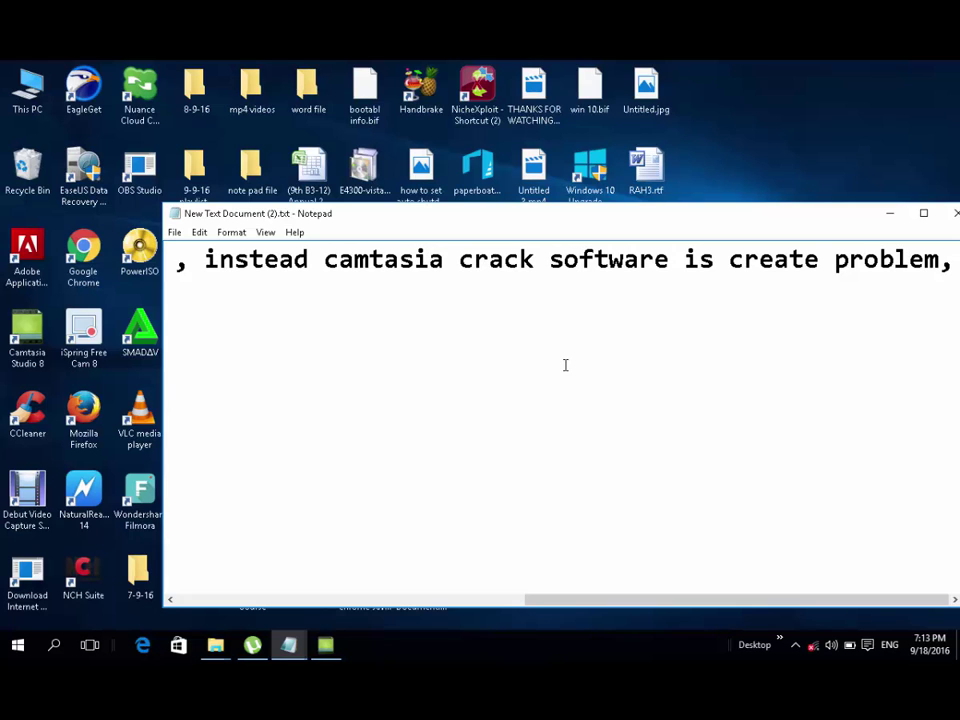
Complete the first line with "when you do recording , when you use internet." and start a new line
{"action": "type", "text": " when"}
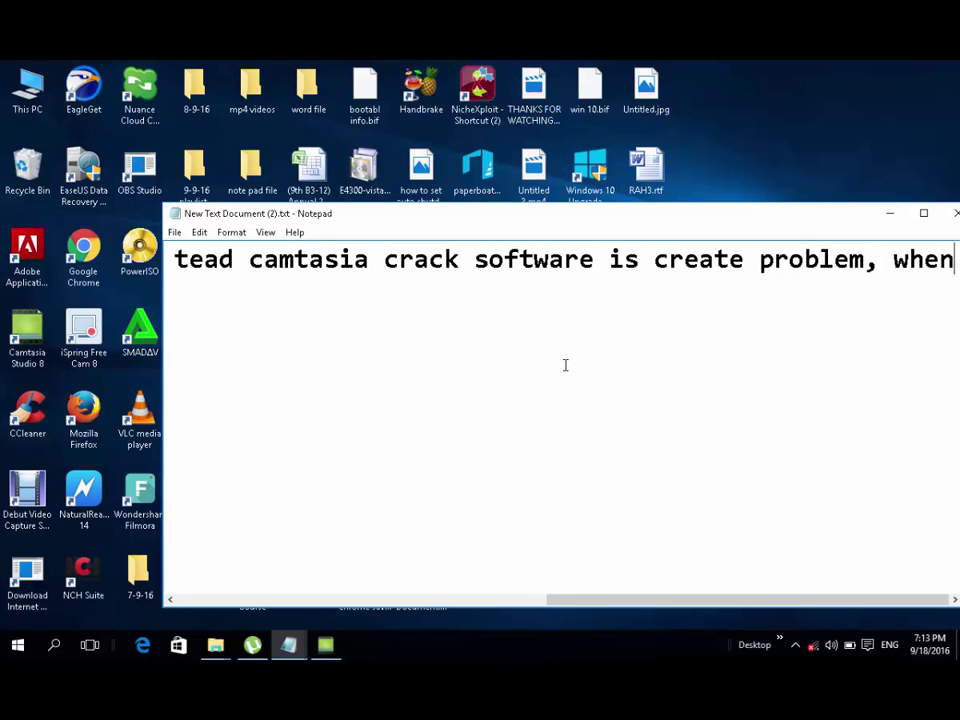
{"action": "type", "text": " you d"}
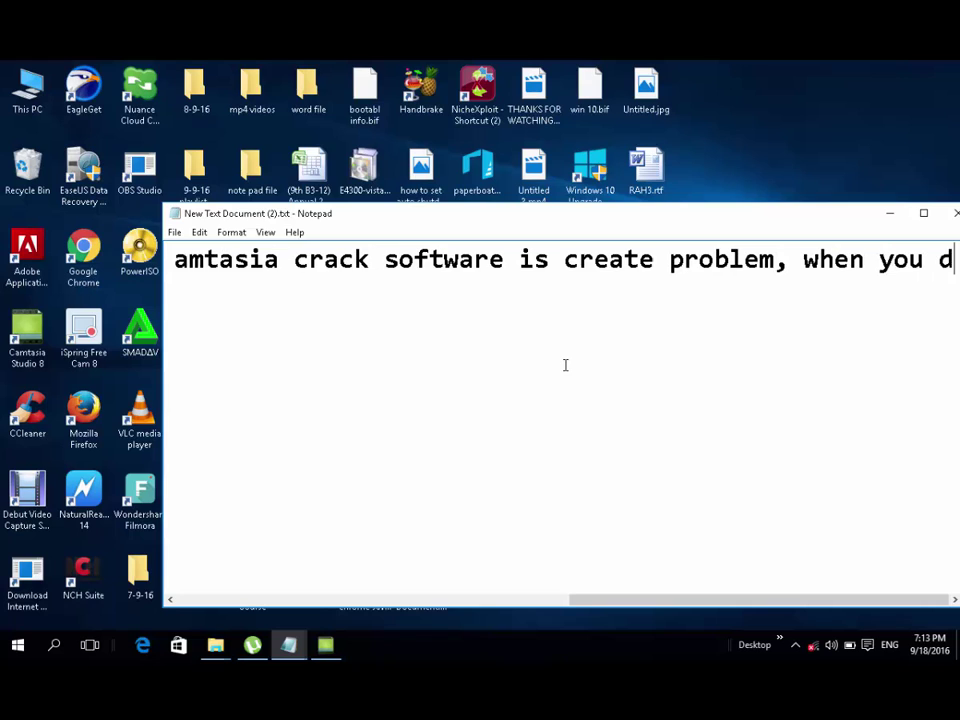
{"action": "type", "text": "o recording "}
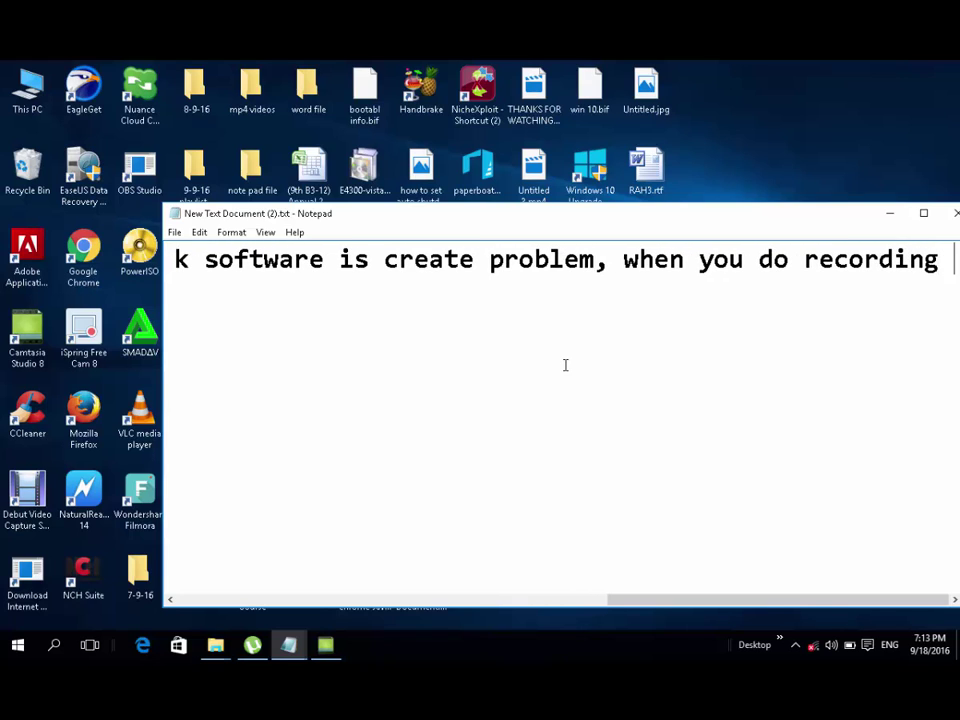
{"action": "type", "text": ", when y"}
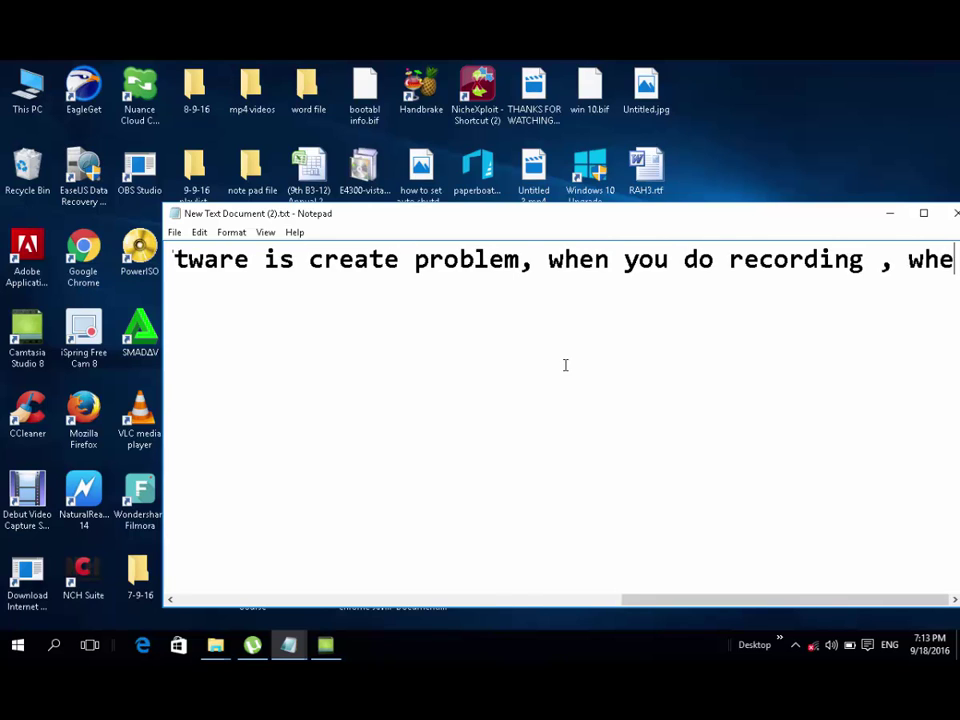
{"action": "type", "text": "ou use"}
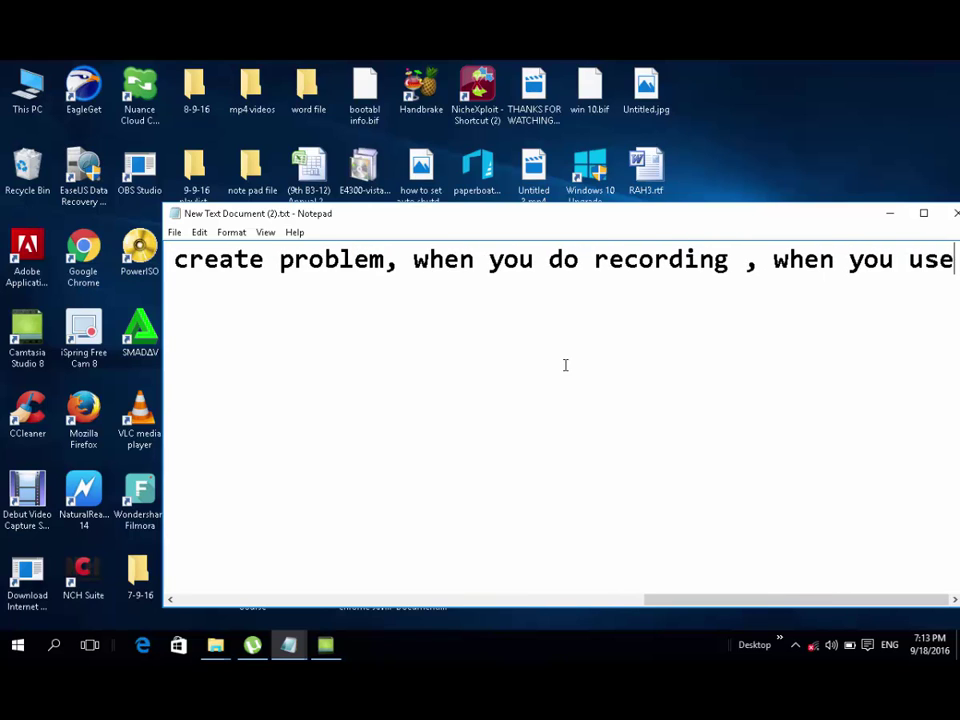
{"action": "type", "text": " interne"}
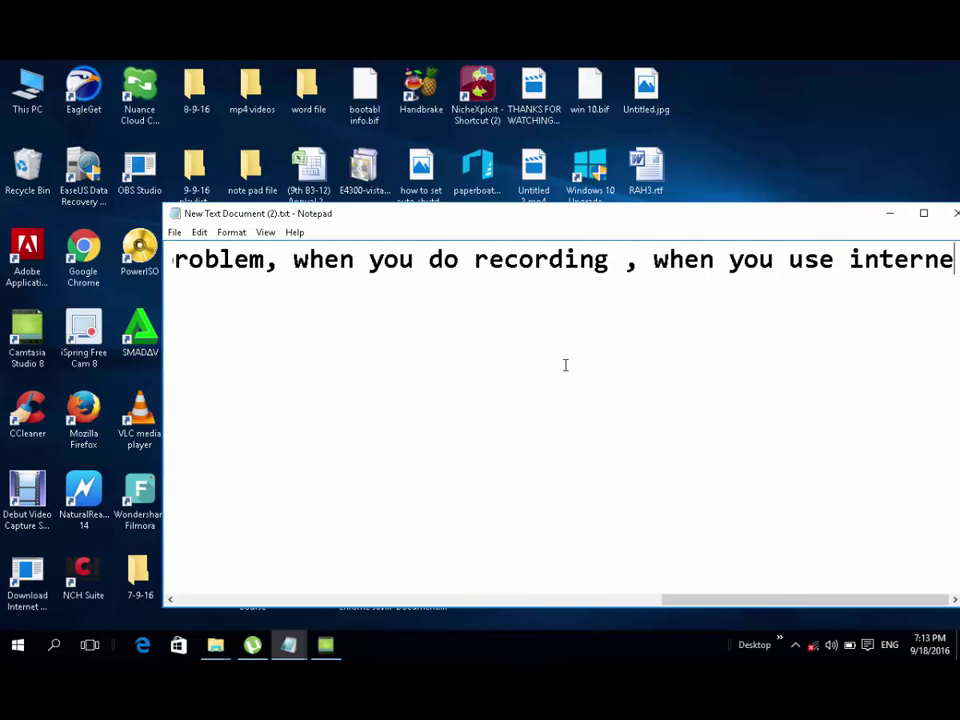
{"action": "type", "text": "t."}
{"action": "key", "text": "Return"}
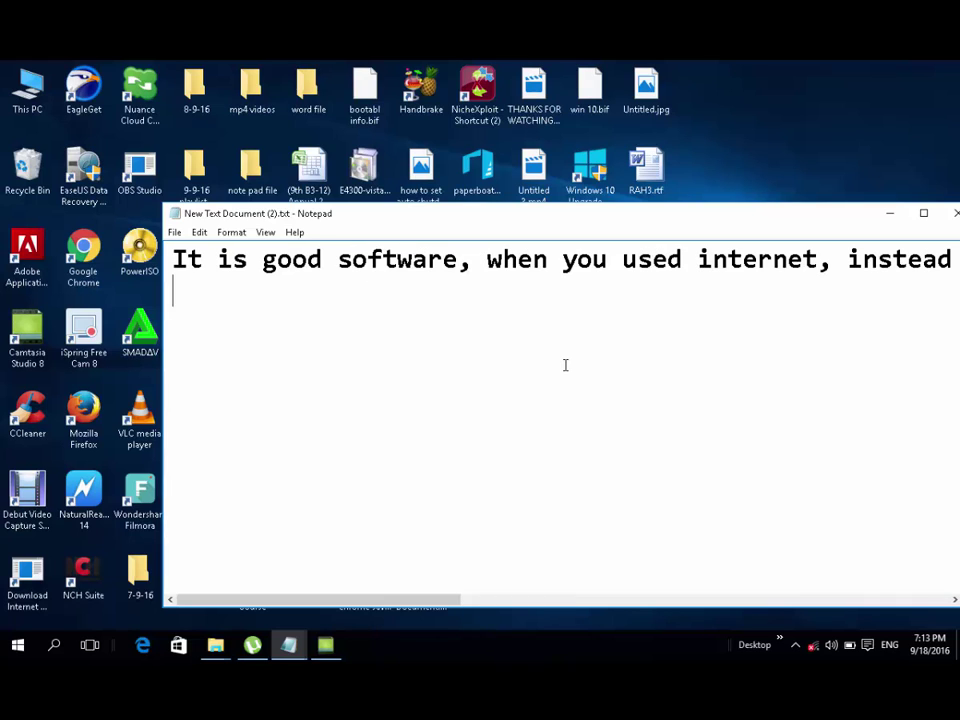
Write the software name "Ispring free cam 8" on the second line of the note
{"action": "type", "text": "T"}
{"action": "key", "text": "BackSpace"}
{"action": "type", "text": "I"}
{"action": "type", "text": "pring"}
{"action": "key", "text": "BackSpace"}
{"action": "key", "text": "BackSpace"}
{"action": "key", "text": "BackSpace"}
{"action": "key", "text": "BackSpace"}
{"action": "key", "text": "BackSpace"}
{"action": "type", "text": "spring"}
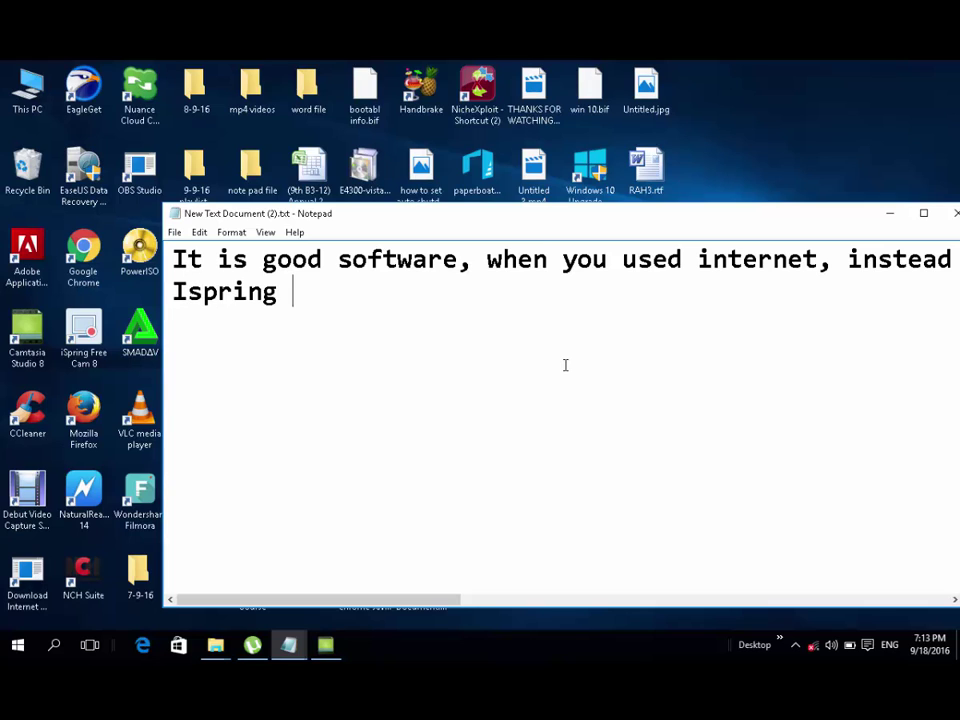
{"action": "type", "text": " free"}
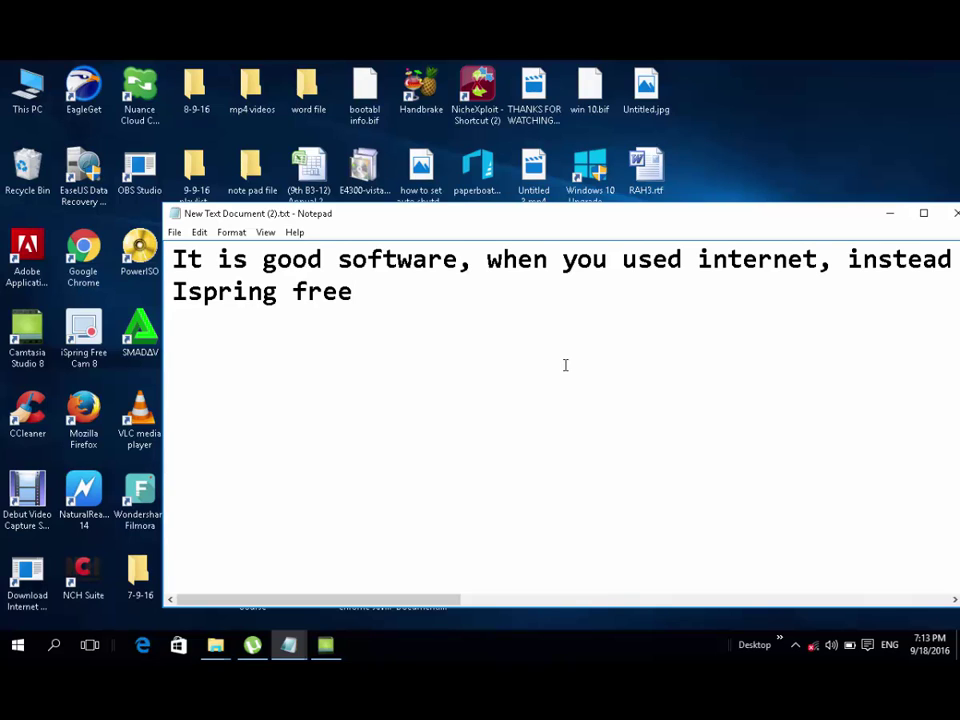
{"action": "type", "text": " cam"}
{"action": "type", "text": " 8 "}
Add a third line reading "Thanks for watchning." below the software name
{"action": "type", "text": "T"}
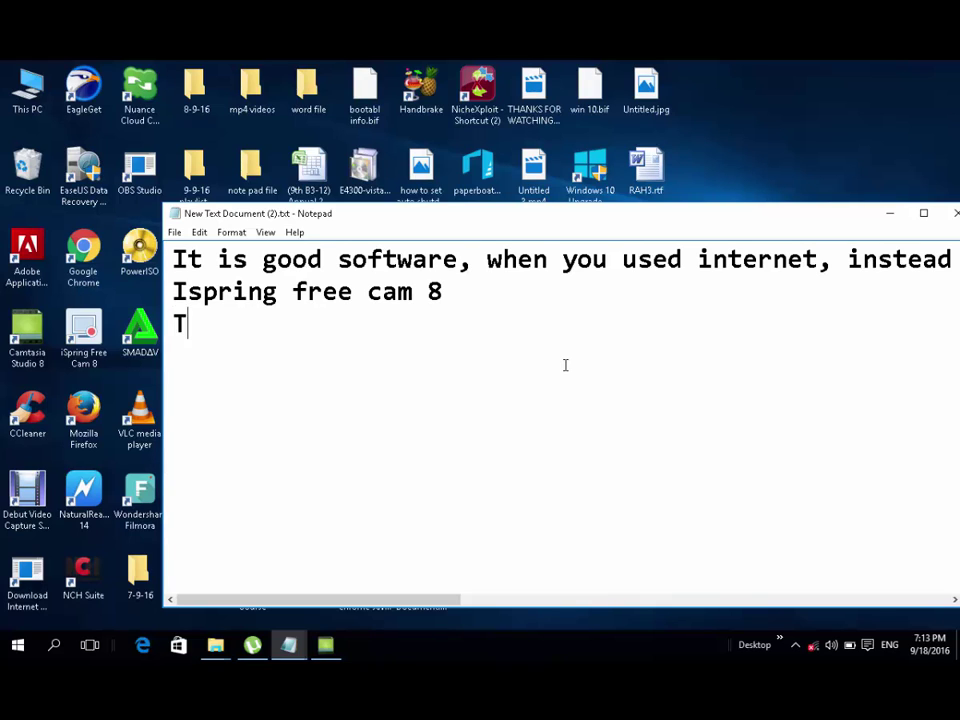
{"action": "type", "text": "hanks for w"}
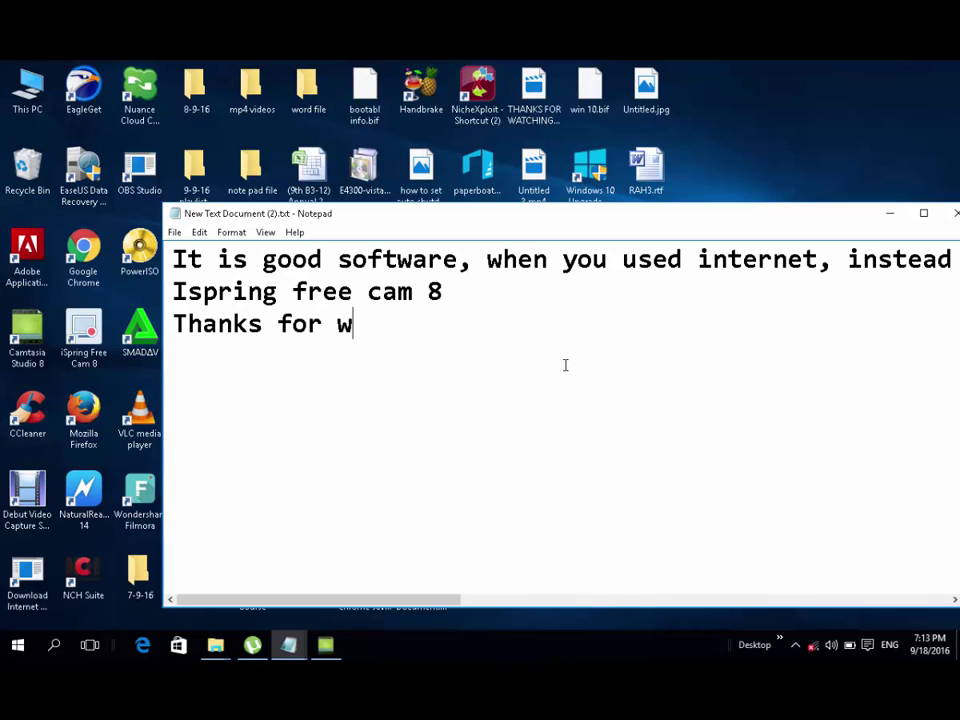
{"action": "type", "text": "atchn"}
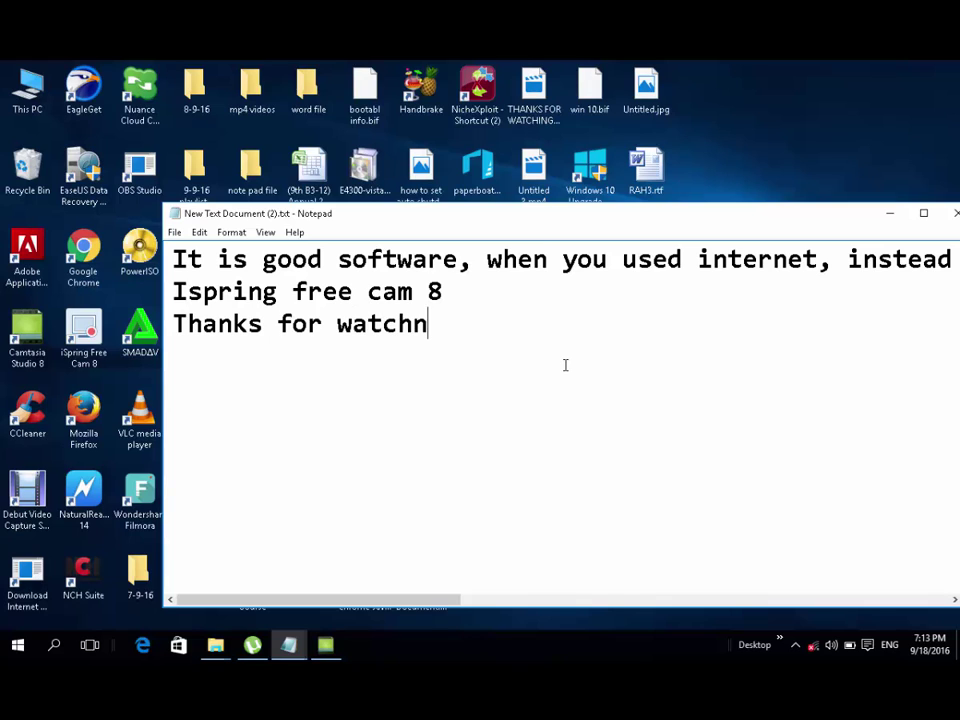
{"action": "type", "text": "ing."}
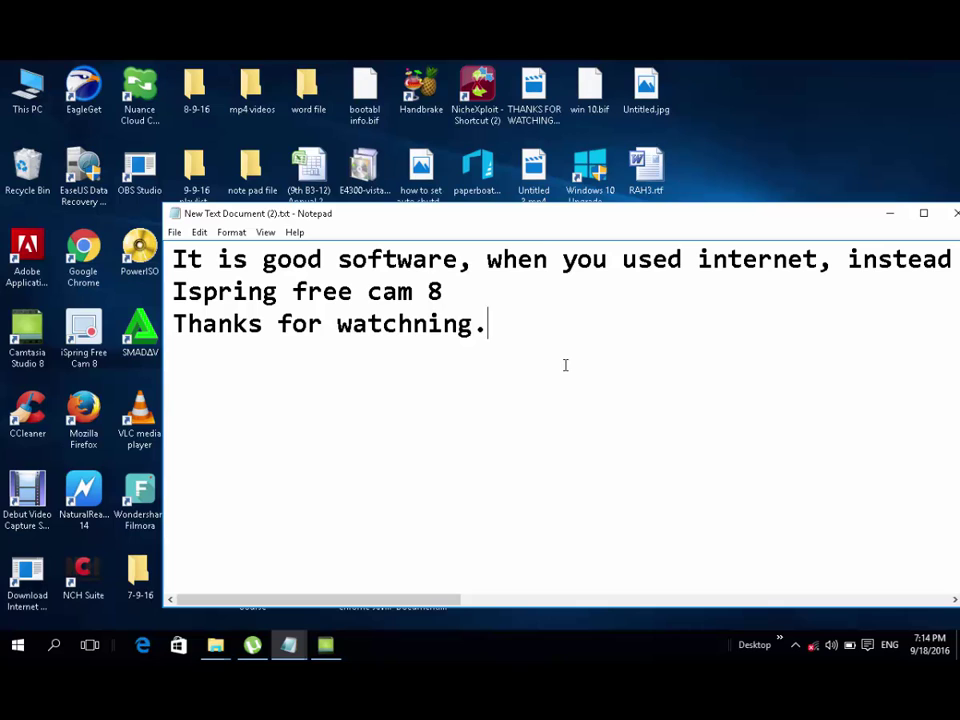
Begin a fourth line of the note with "You can do"
{"action": "key", "text": "Return"}
{"action": "type", "text": "You can downolo"}
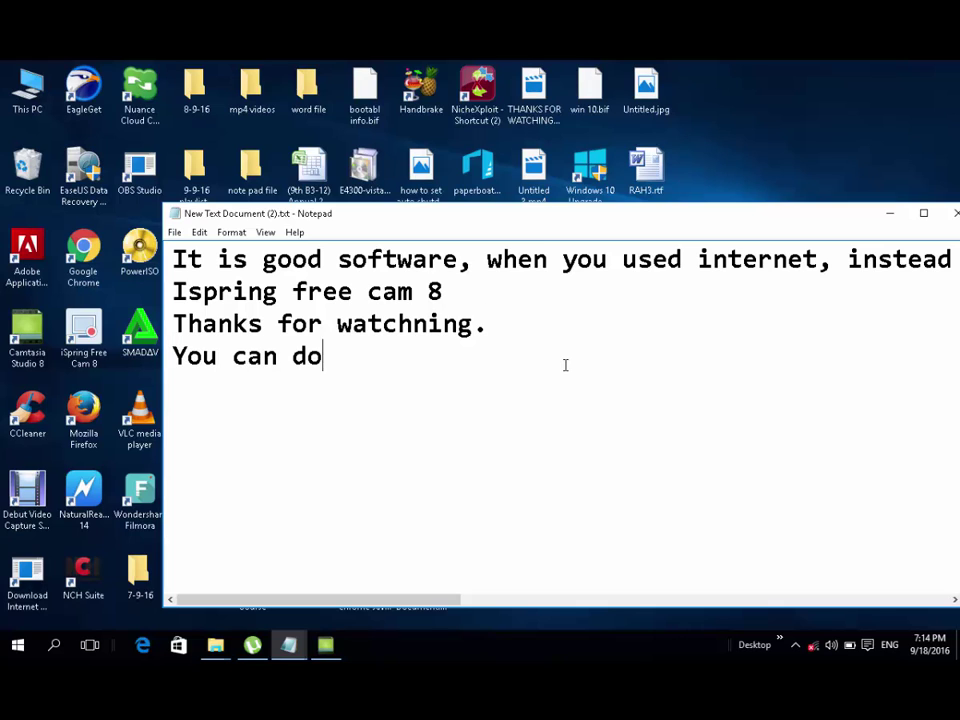